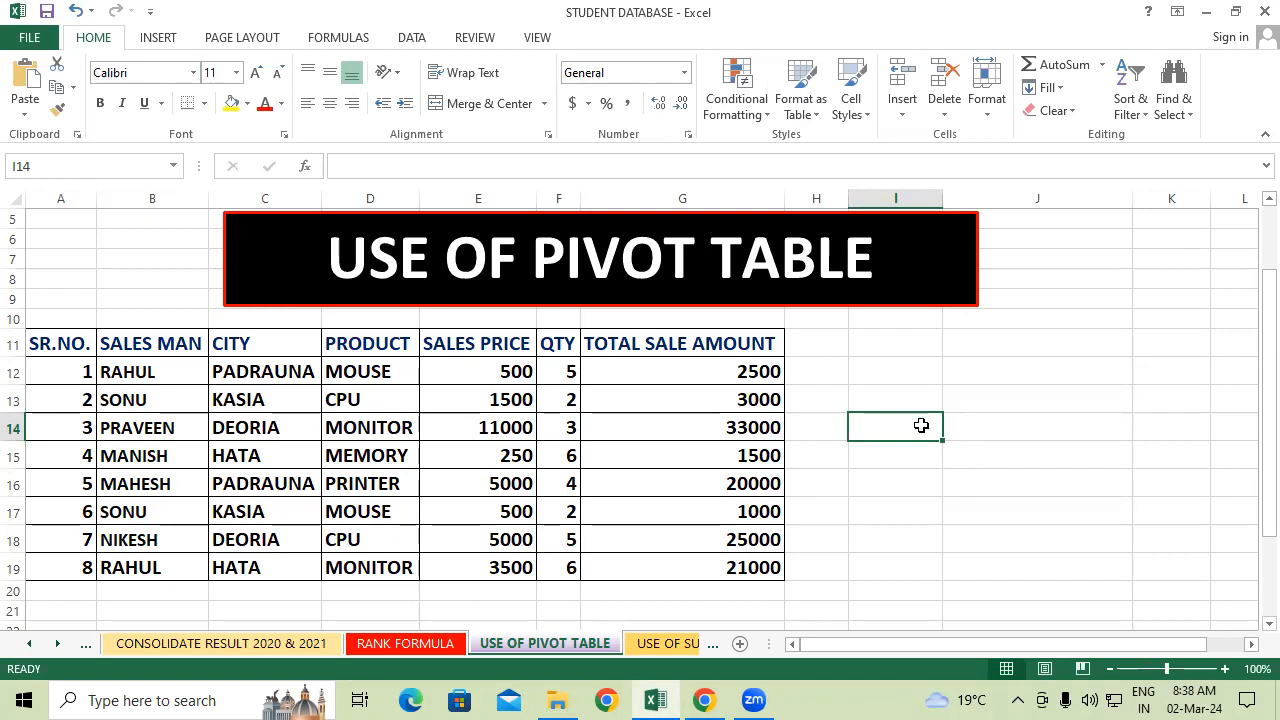
Examine the sales table's price and quantity cells and the formula behind TOTAL SALE AMOUNT
{"action": "scroll", "coordinate": [1095, 419], "scroll_direction": "up", "scroll_amount": 2}
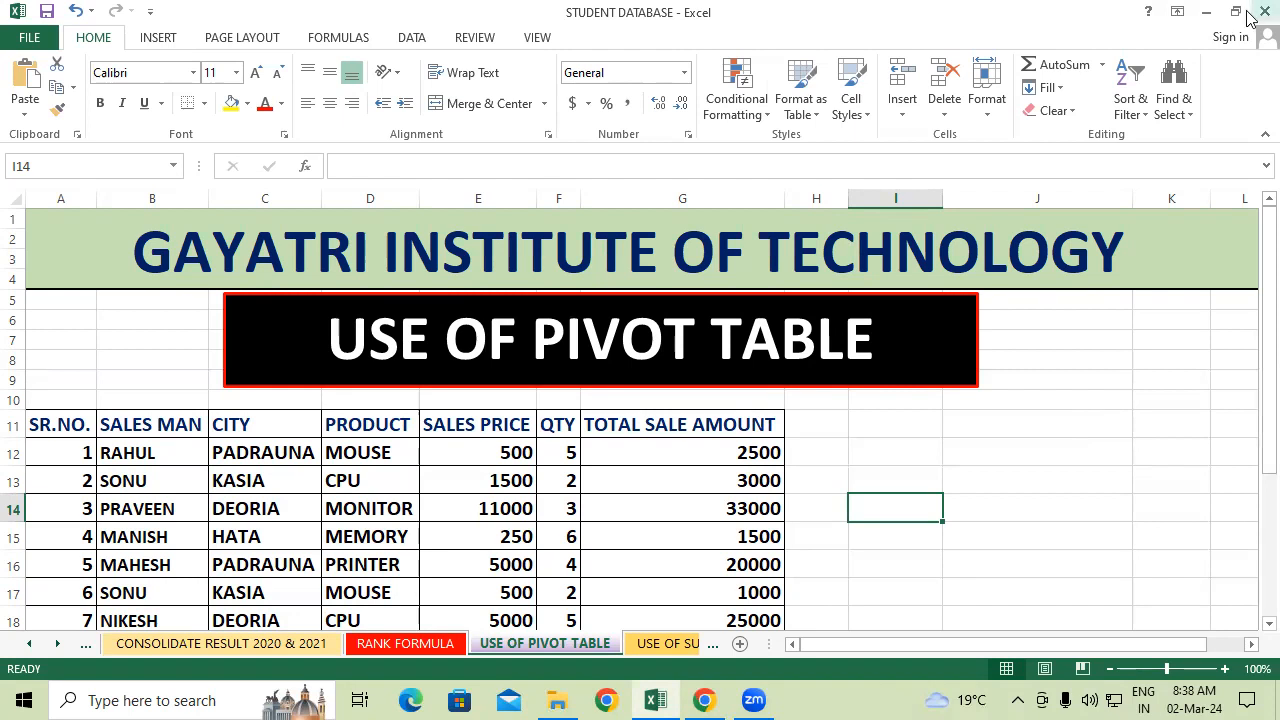
{"action": "scroll", "coordinate": [1129, 495], "scroll_direction": "down", "scroll_amount": 1}
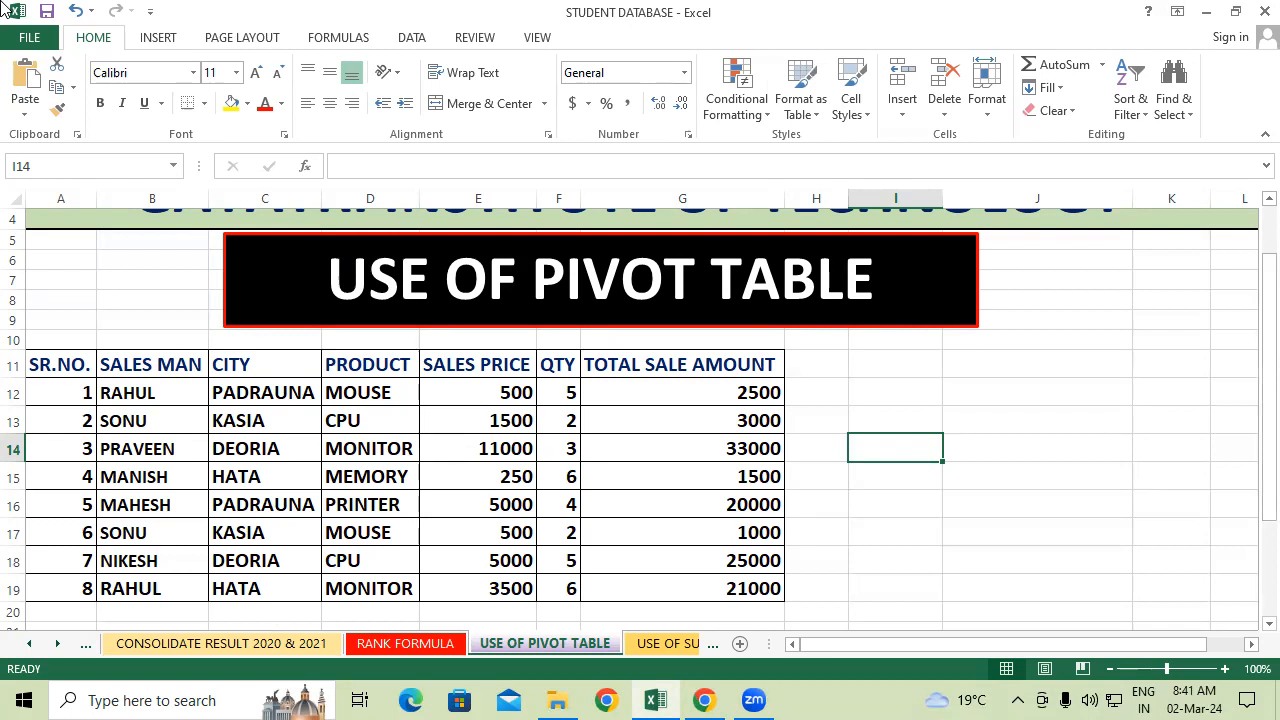
{"action": "left_click", "coordinate": [513, 388]}
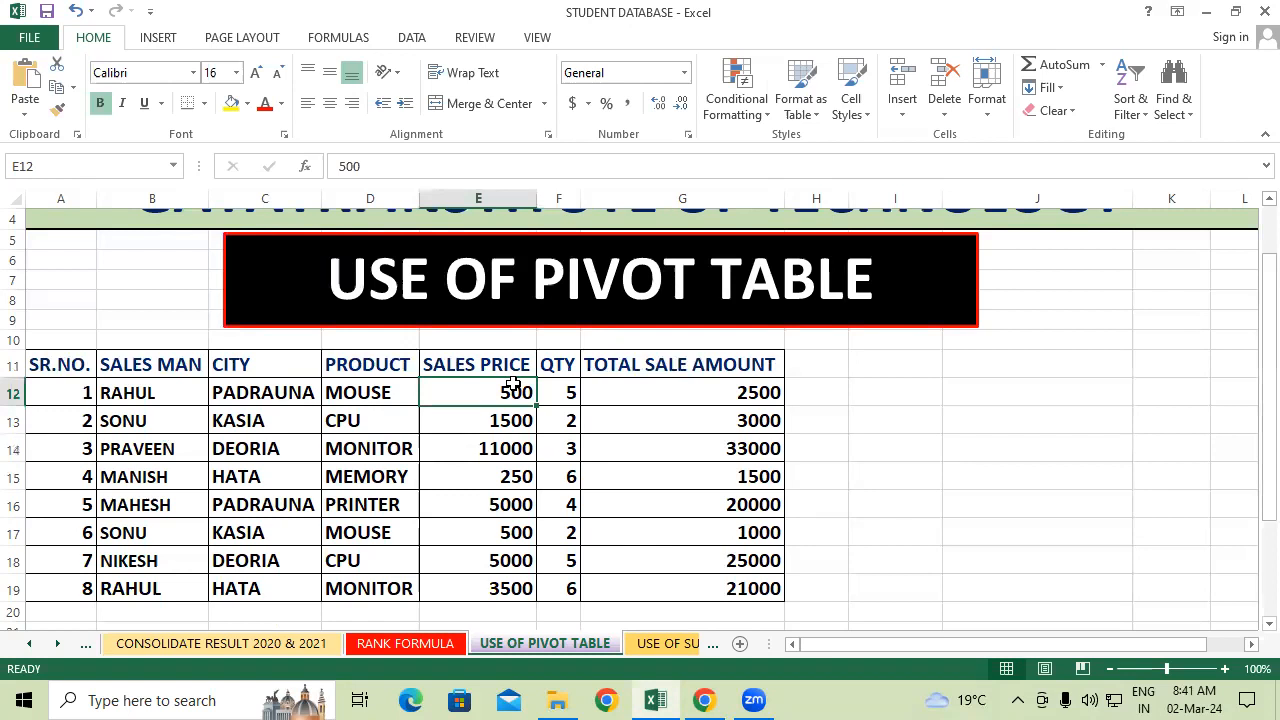
{"action": "left_click", "coordinate": [557, 372]}
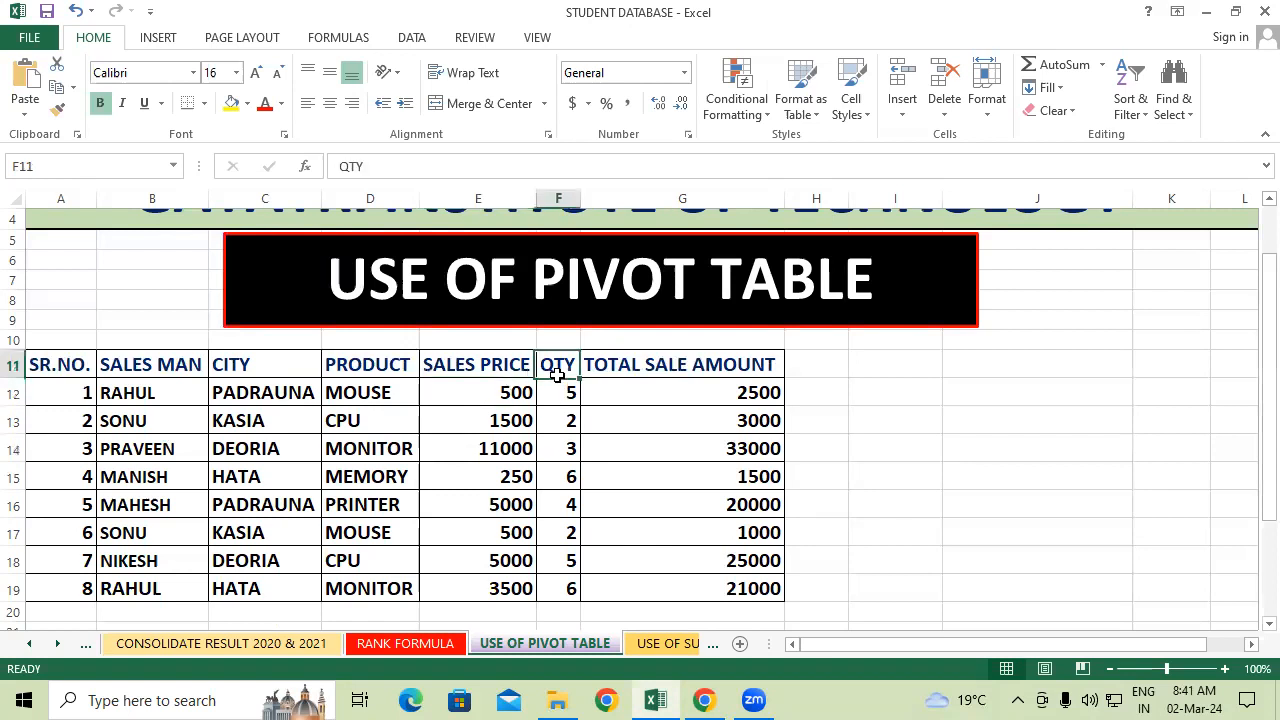
{"action": "left_click", "coordinate": [557, 386]}
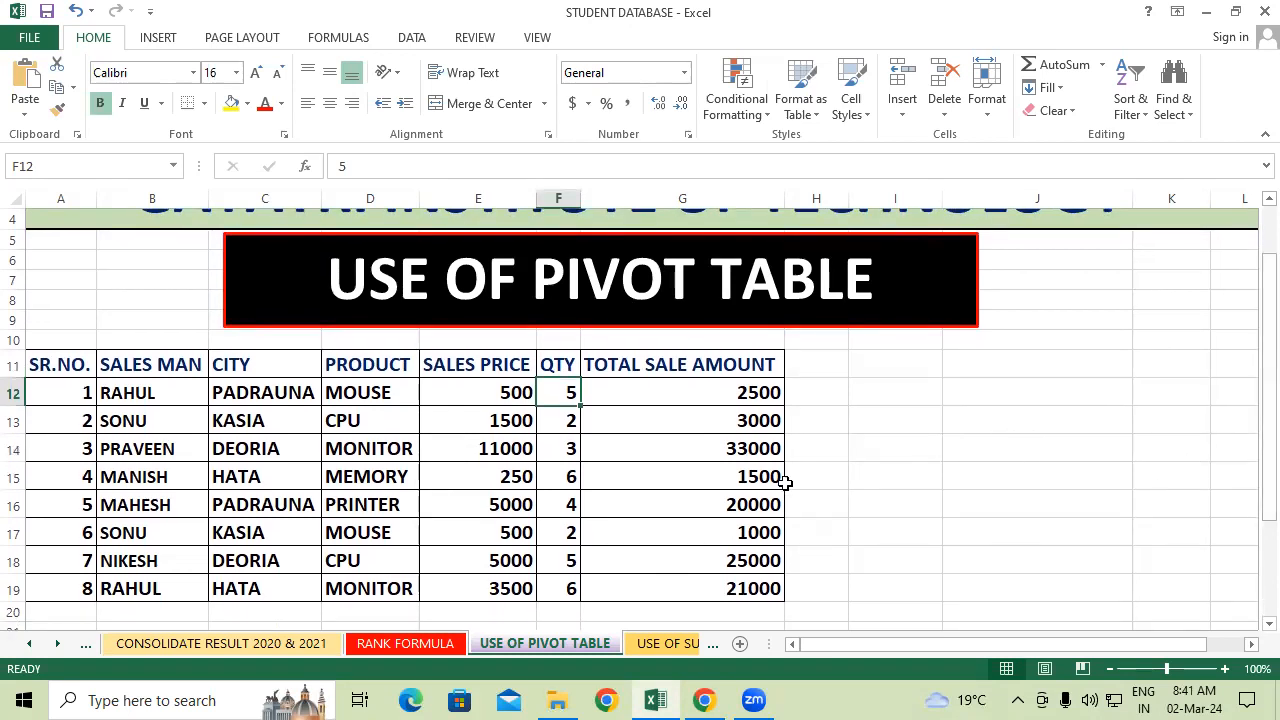
{"action": "left_click", "coordinate": [522, 423]}
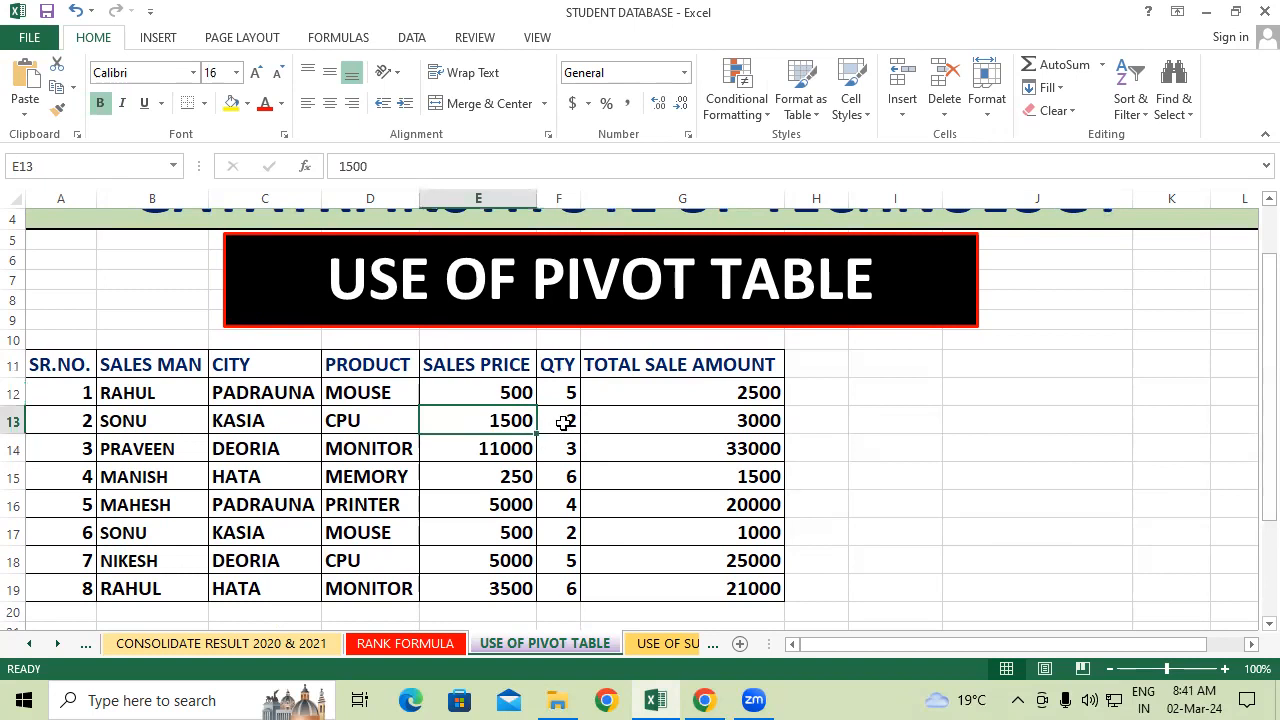
{"action": "left_click", "coordinate": [566, 419]}
{"action": "left_click", "coordinate": [656, 418]}
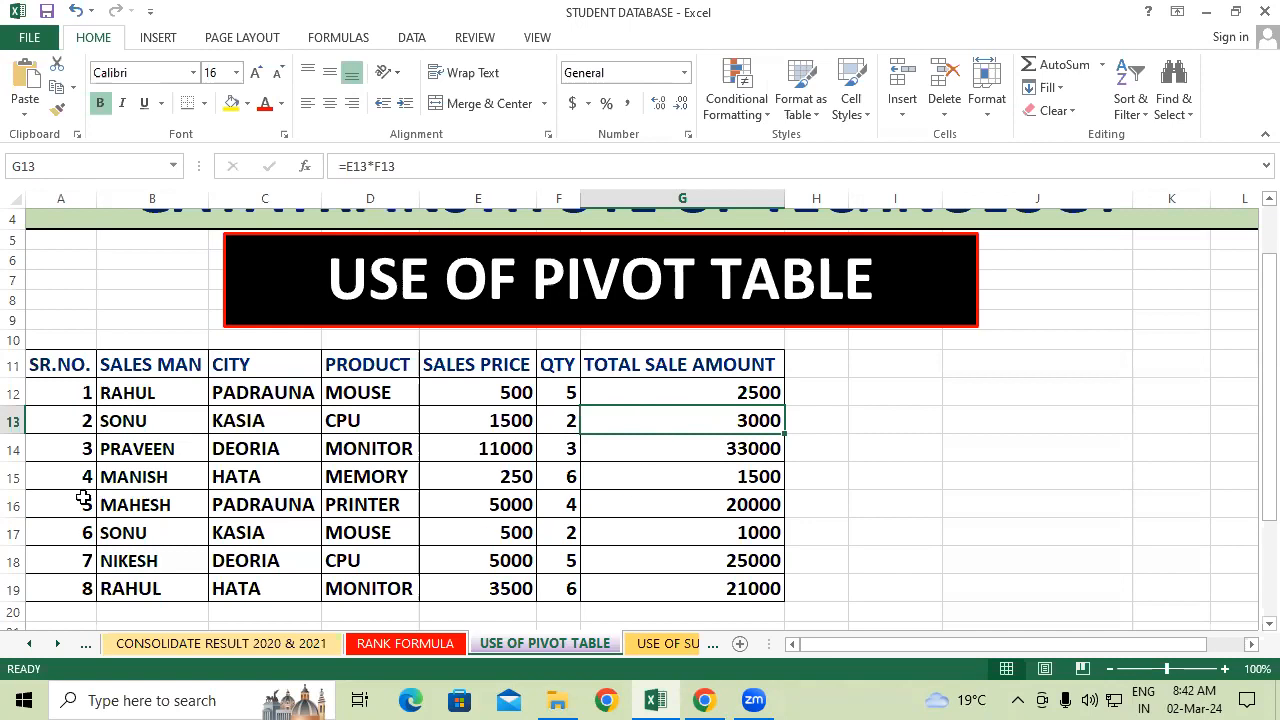
Create a PivotTable from the sales data in A11:G19, placed on the existing worksheet at cell I11
{"action": "left_click_drag", "start_coordinate": [78, 364], "coordinate": [760, 590]}
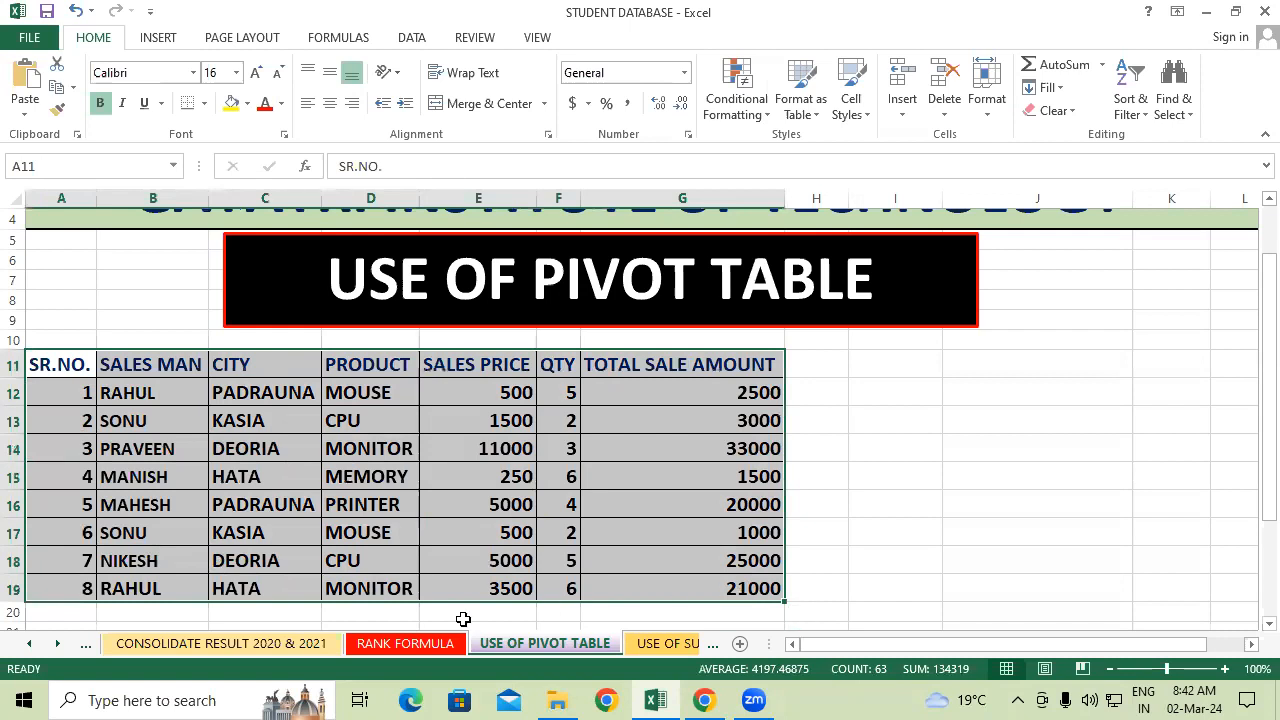
{"action": "left_click", "coordinate": [160, 40]}
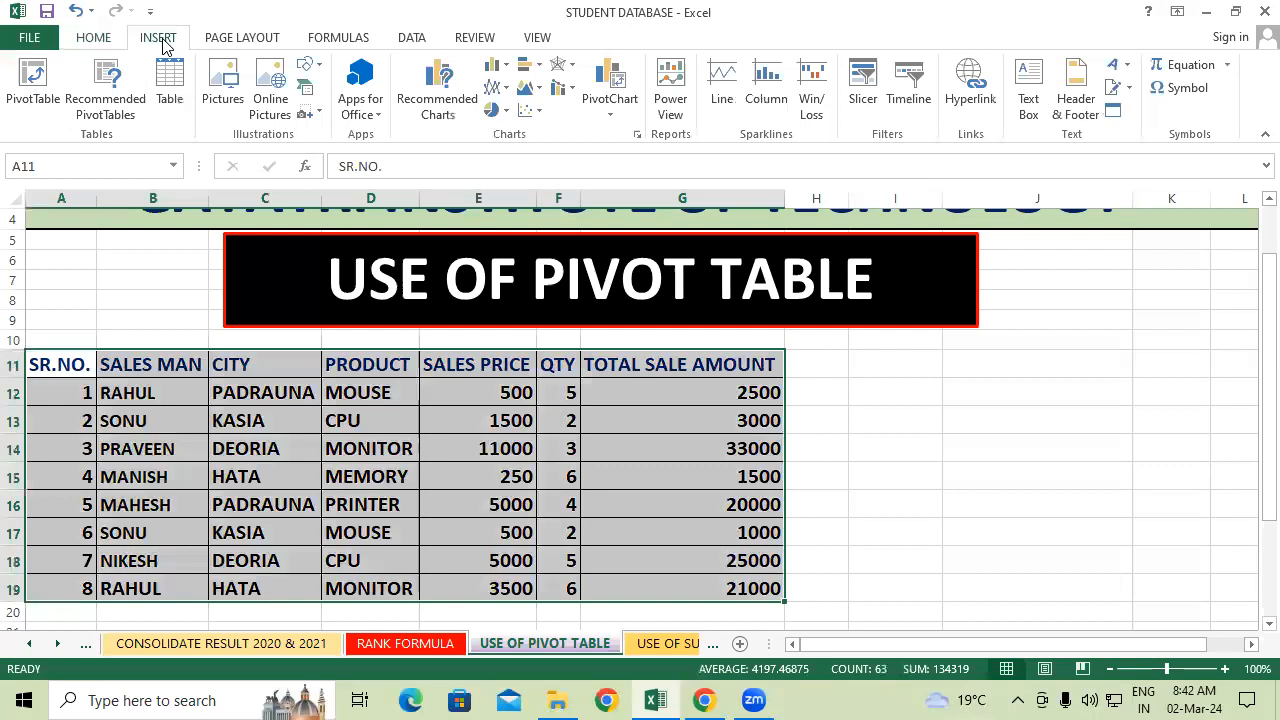
{"action": "left_click", "coordinate": [30, 100]}
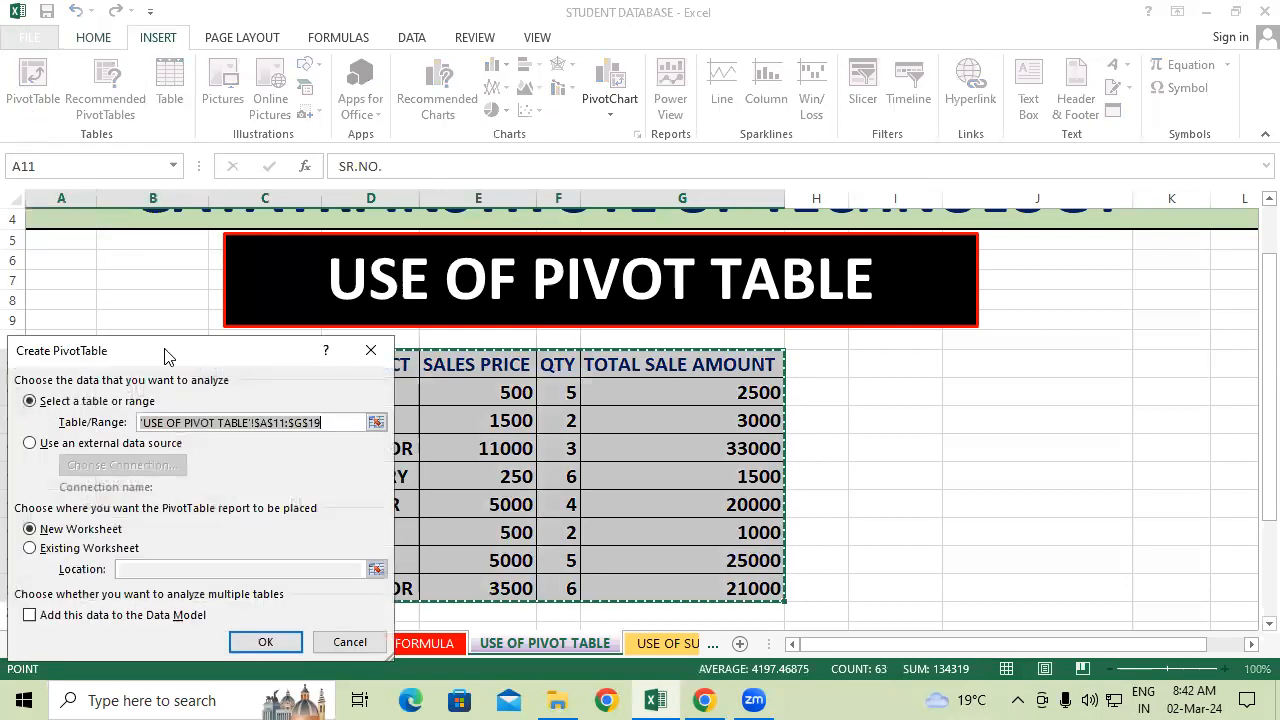
{"action": "left_click_drag", "start_coordinate": [165, 358], "coordinate": [529, 145]}
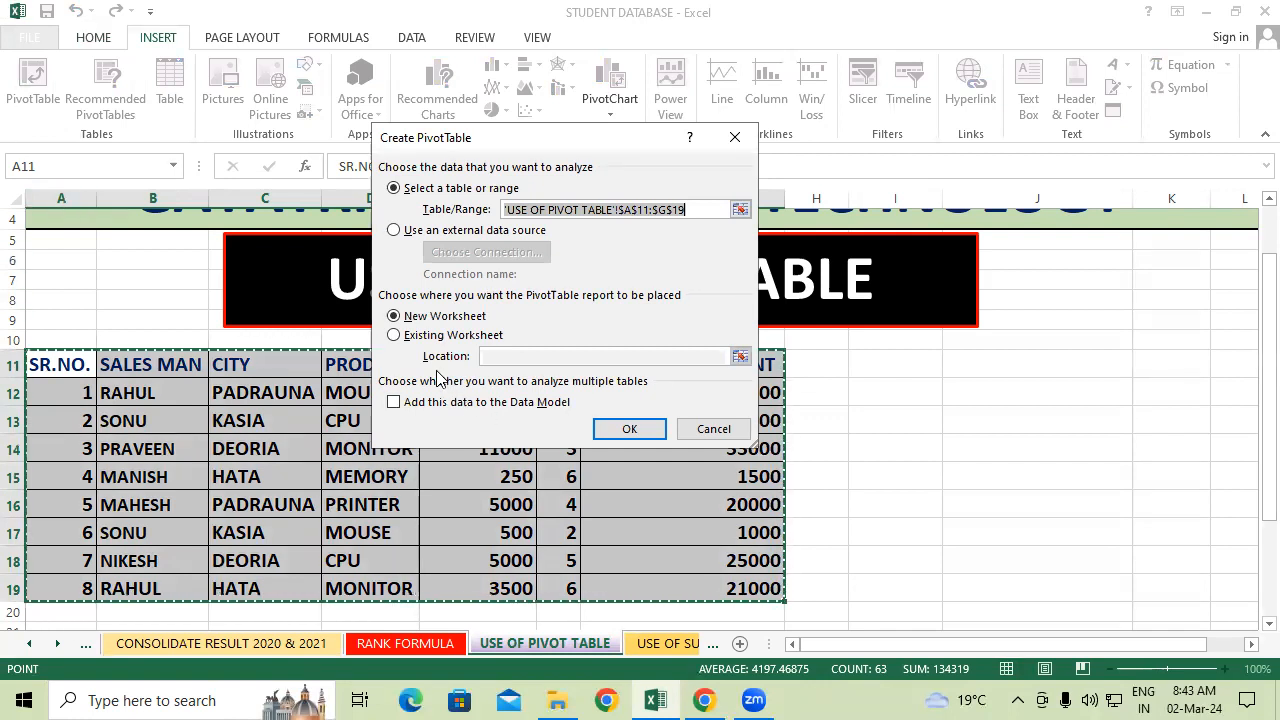
{"action": "left_click", "coordinate": [393, 336]}
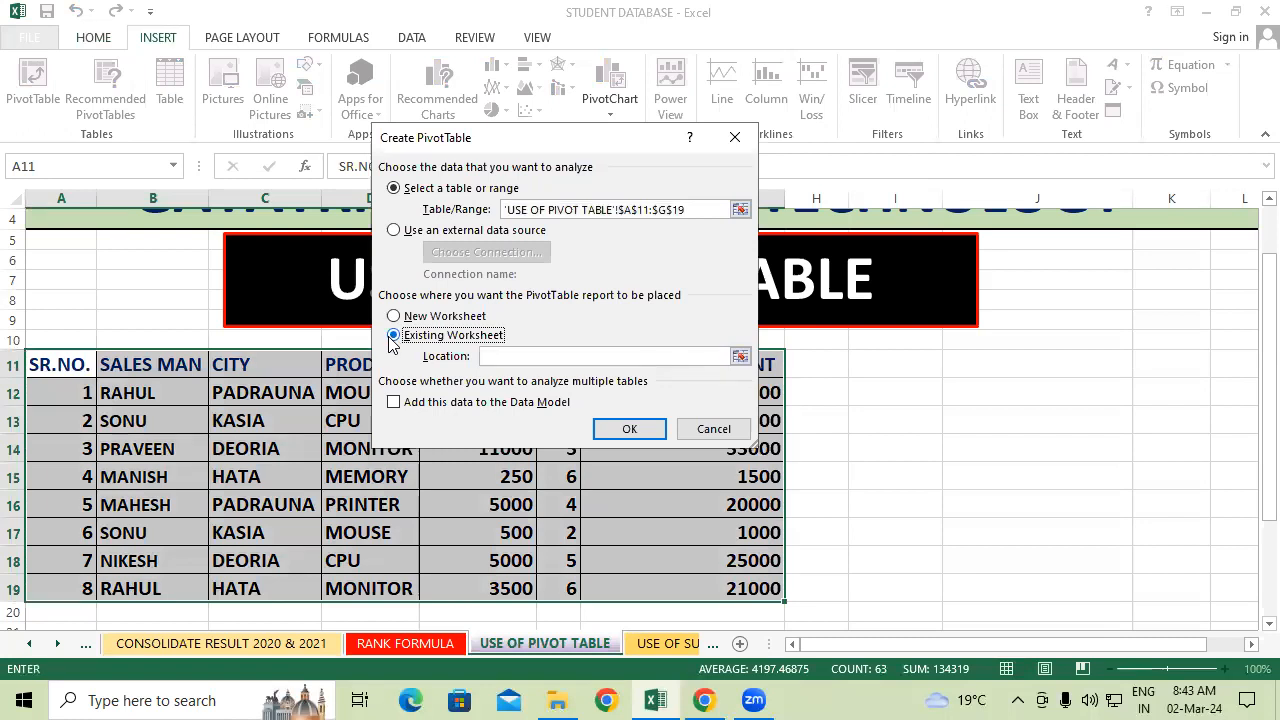
{"action": "left_click", "coordinate": [506, 360]}
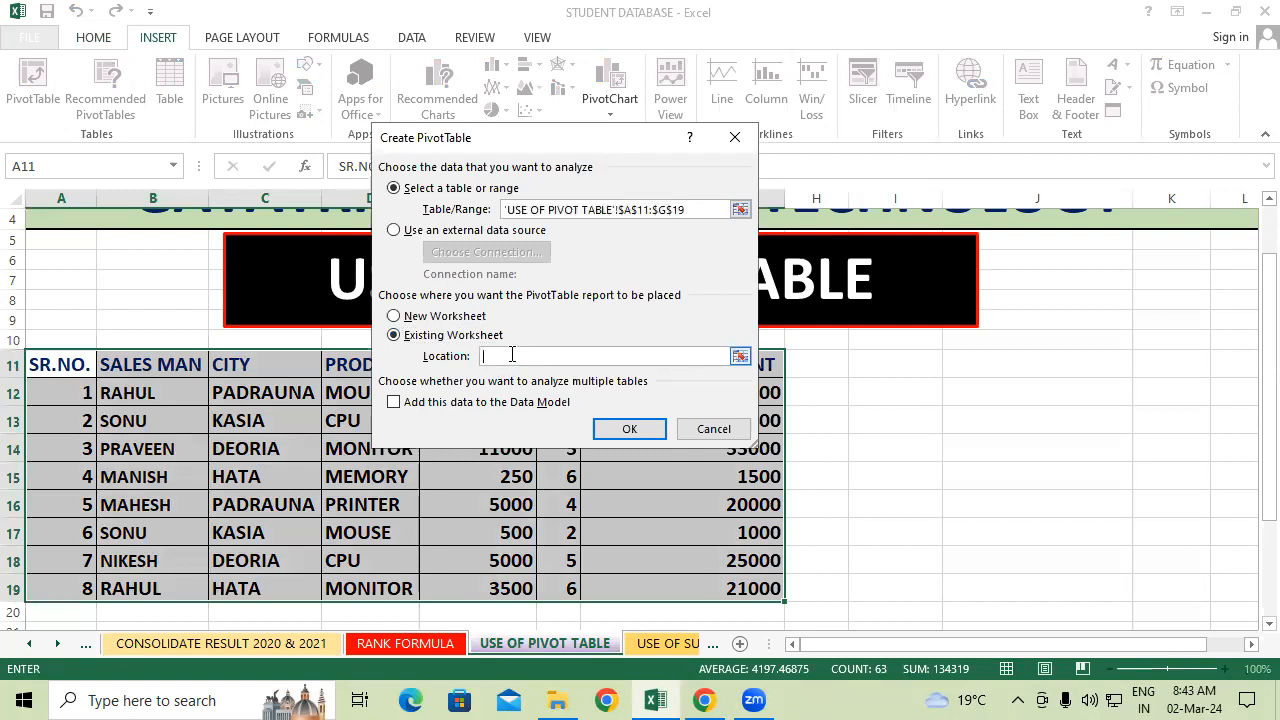
{"action": "left_click", "coordinate": [905, 363]}
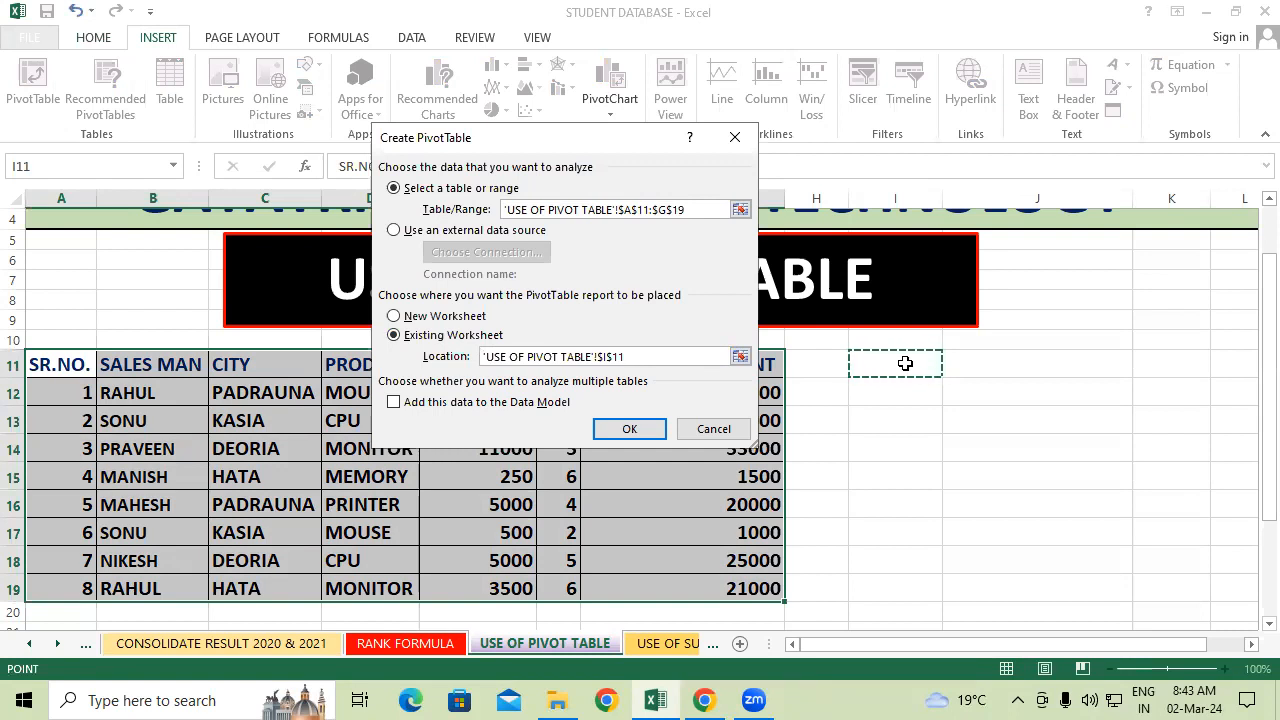
{"action": "left_click", "coordinate": [630, 430]}
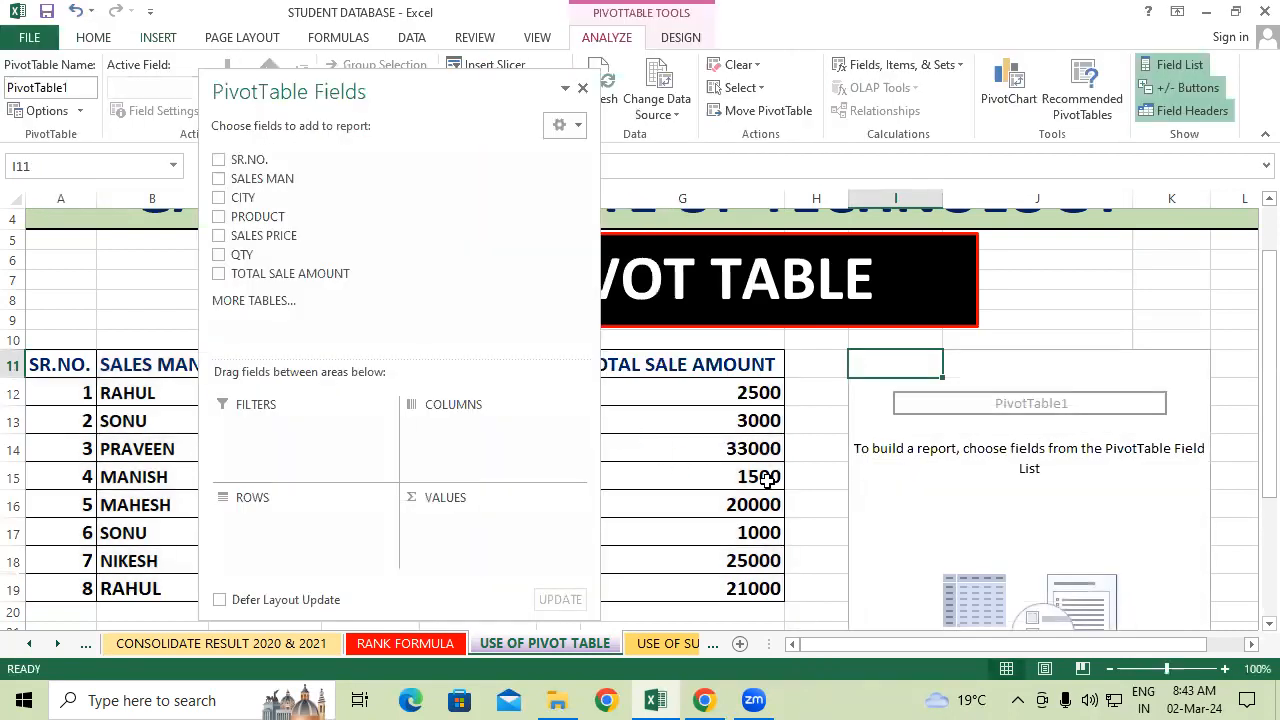
Add SALES MAN as rows and the sum of TOTAL SALE AMOUNT as values, and move the field list clear of the tables
{"action": "scroll", "coordinate": [1039, 525], "scroll_direction": "down", "scroll_amount": 2}
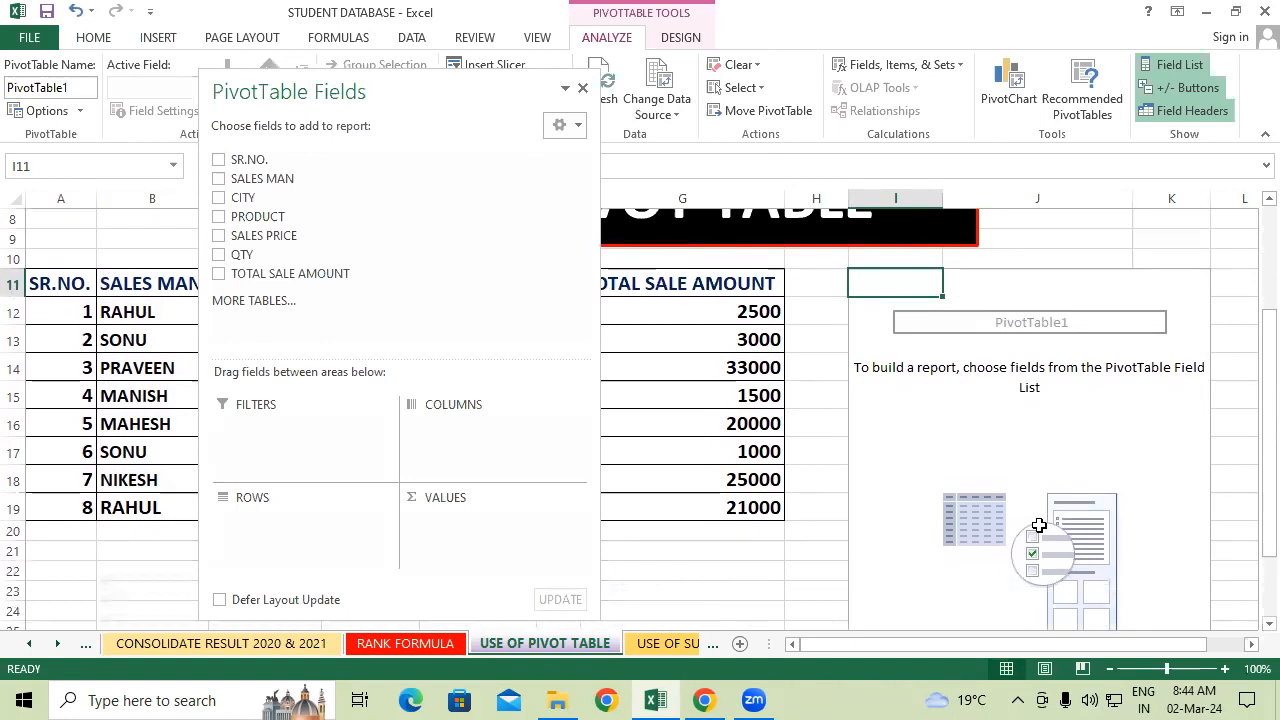
{"action": "scroll", "coordinate": [396, 427], "scroll_direction": "up", "scroll_amount": 2}
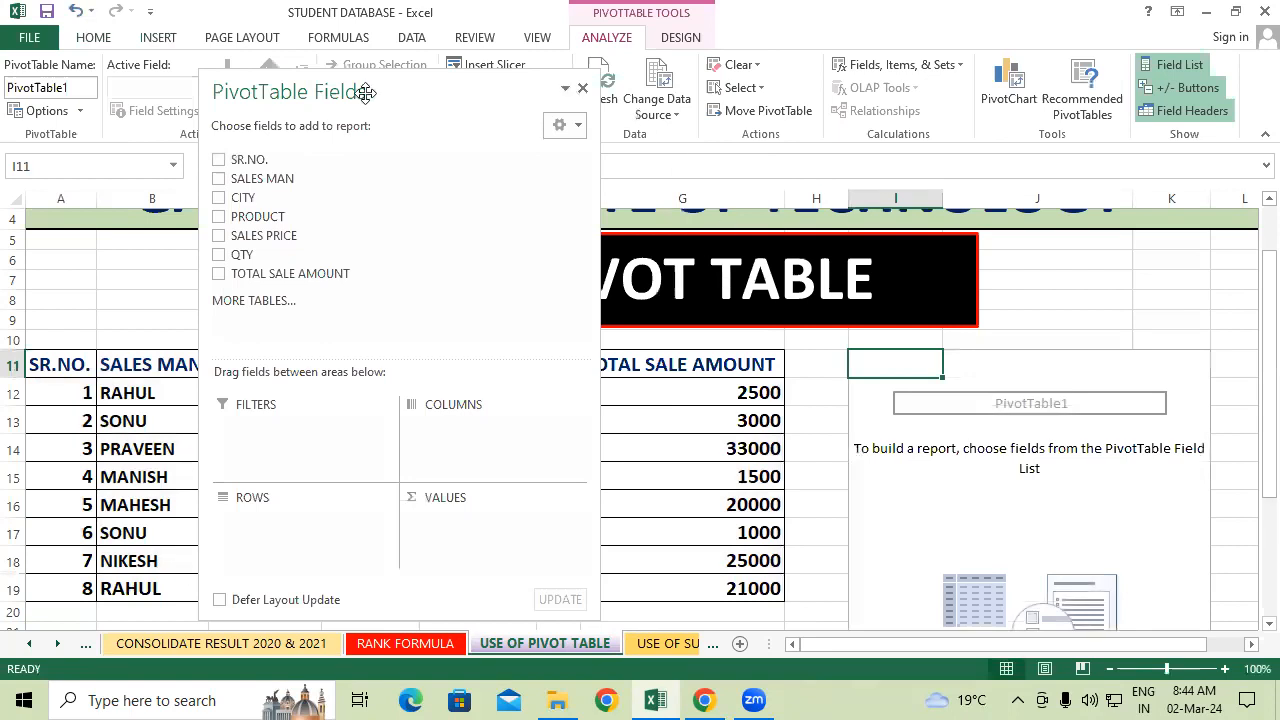
{"action": "left_click_drag", "start_coordinate": [363, 137], "coordinate": [363, 136]}
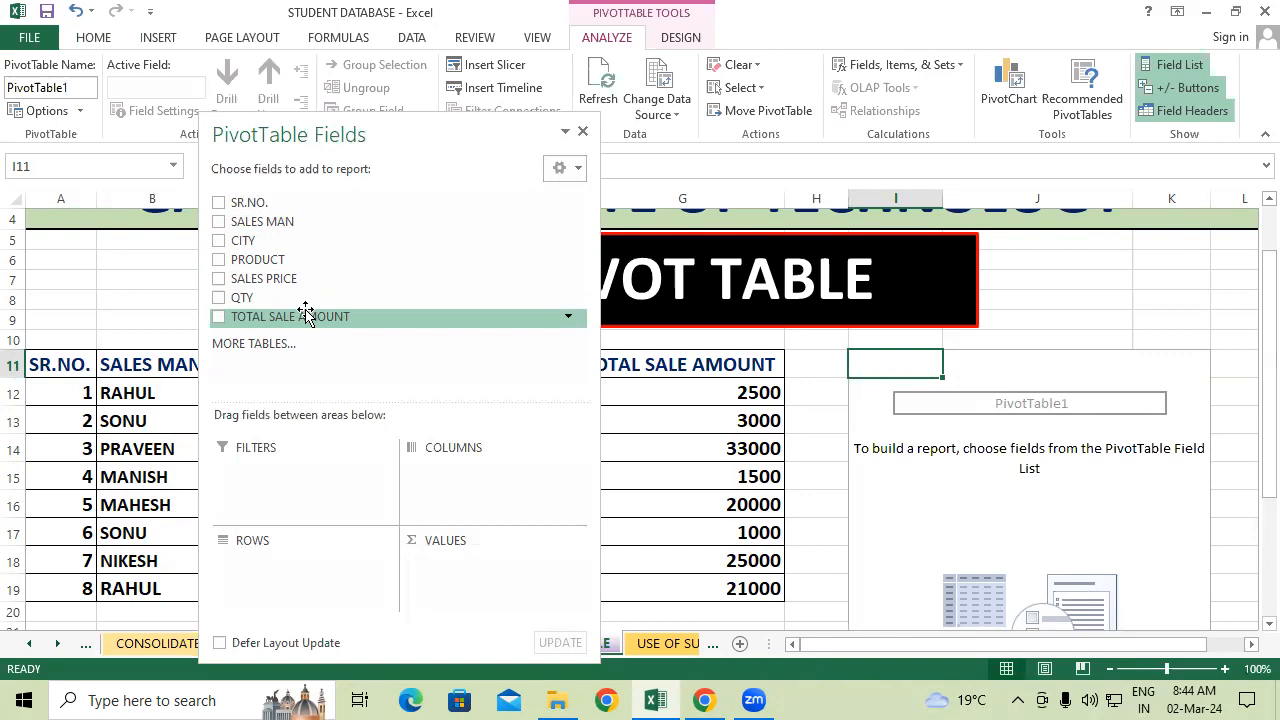
{"action": "left_click", "coordinate": [219, 223]}
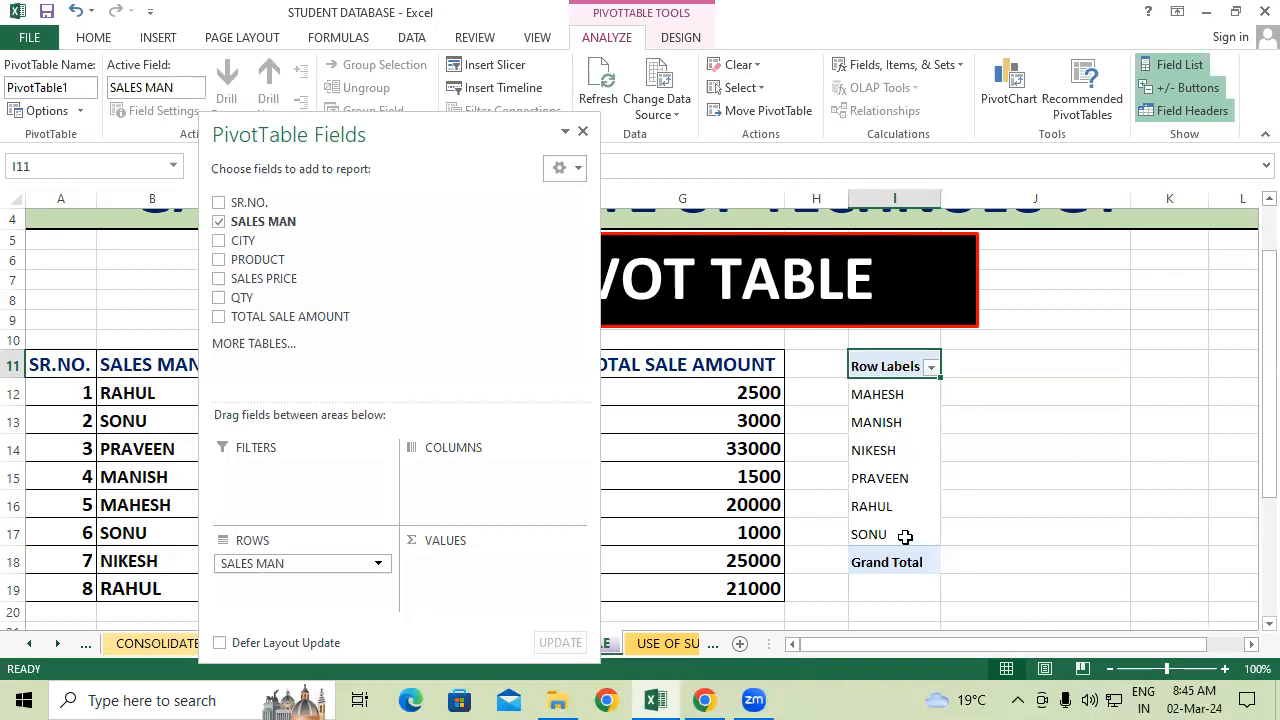
{"action": "left_click", "coordinate": [218, 316]}
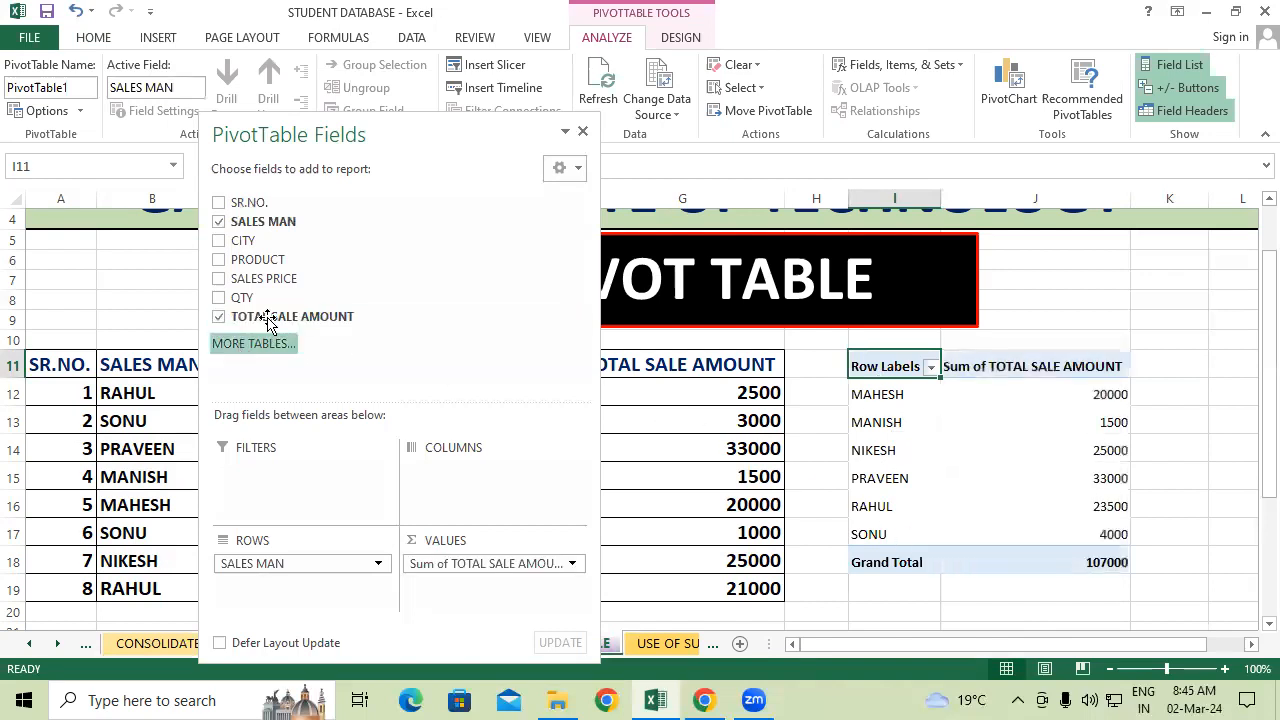
{"action": "left_click_drag", "start_coordinate": [425, 130], "coordinate": [1141, 290]}
{"action": "left_click_drag", "start_coordinate": [1120, 200], "coordinate": [1011, 309]}
{"action": "left_click_drag", "start_coordinate": [992, 436], "coordinate": [977, 603]}
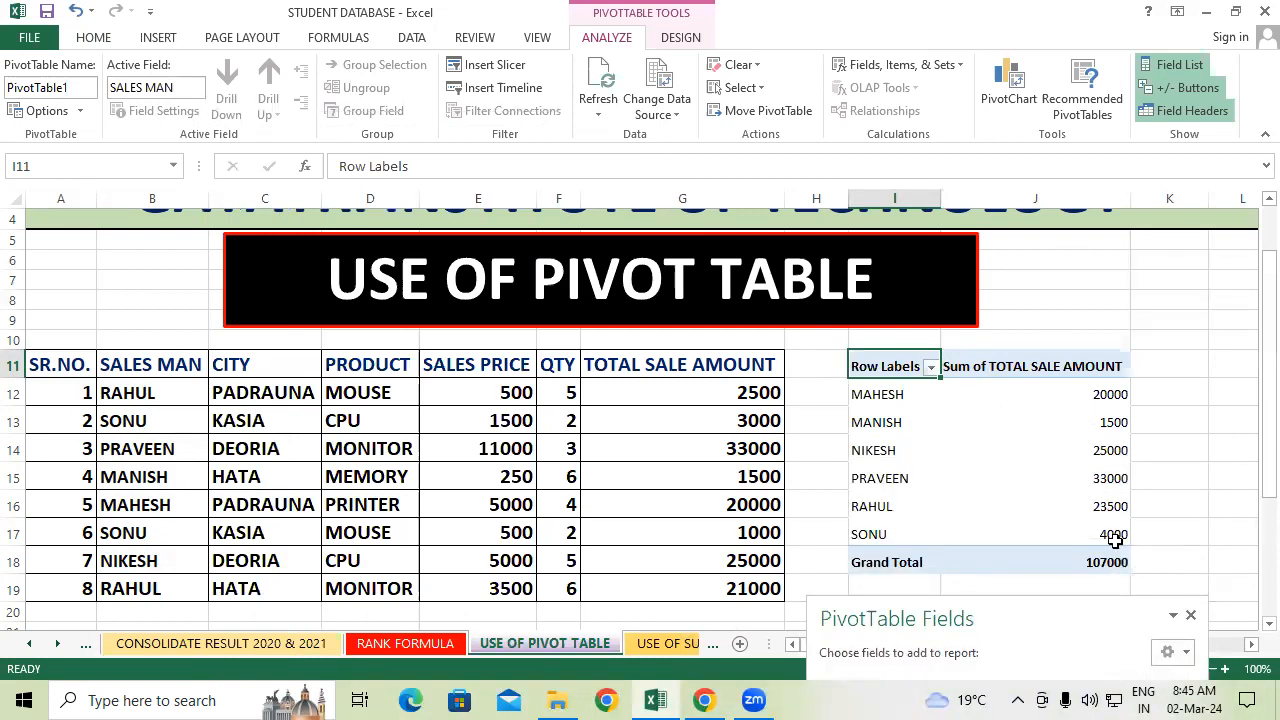
Compare the pivot table's total per salesman with the matching rows of the source table, including a salesman with two entries
{"action": "mouse_move", "coordinate": [1115, 537]}
{"action": "mouse_move", "coordinate": [1108, 420]}
{"action": "left_click_drag", "start_coordinate": [130, 504], "coordinate": [667, 507]}
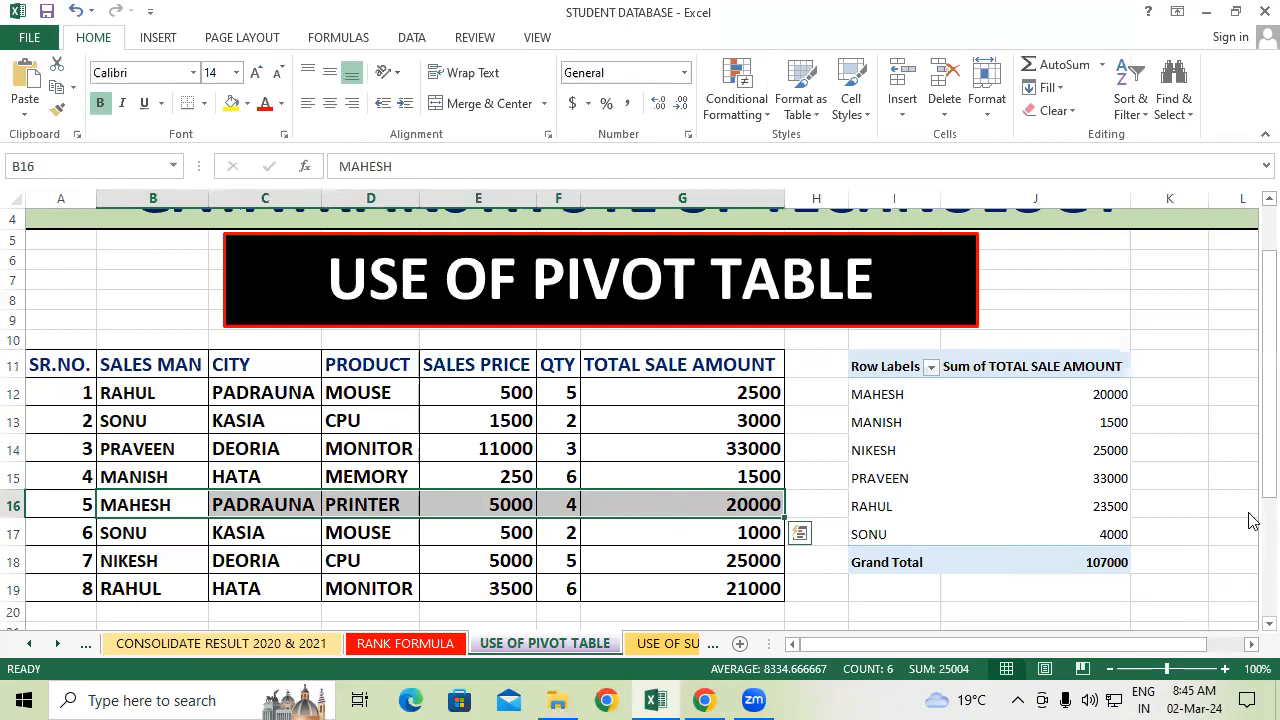
{"action": "left_click", "coordinate": [1170, 412]}
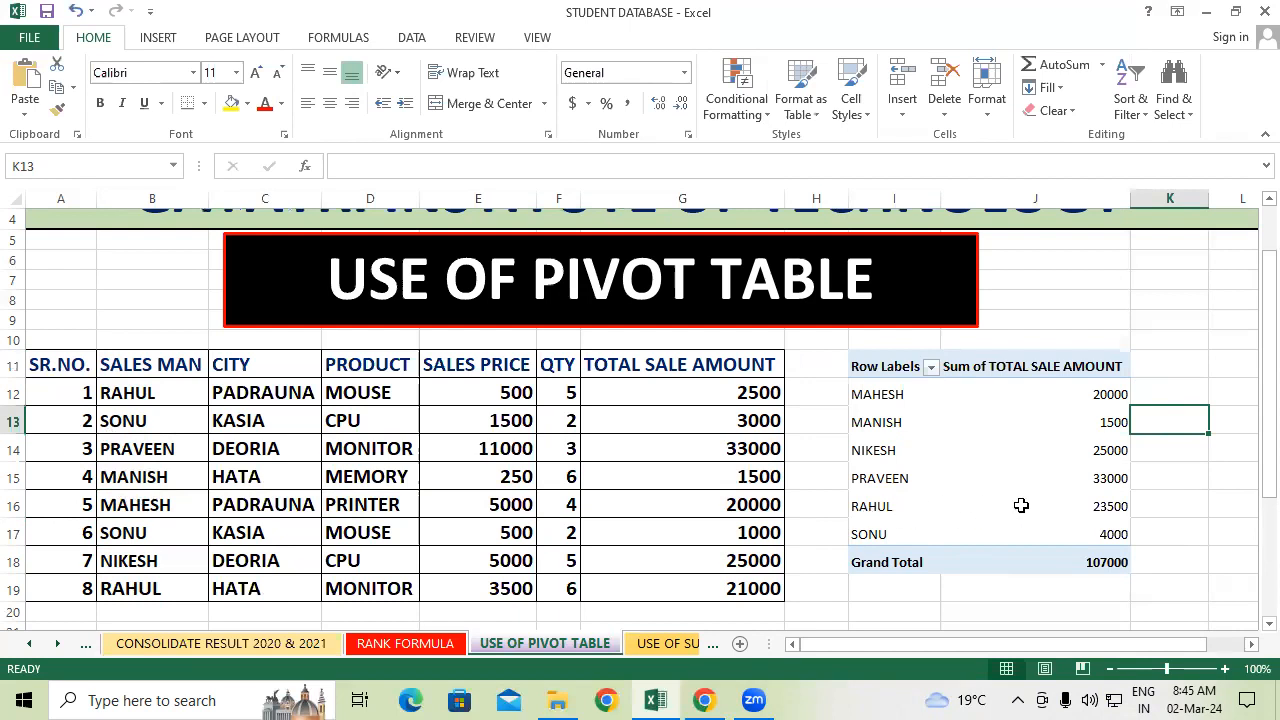
{"action": "left_click_drag", "start_coordinate": [150, 392], "coordinate": [735, 387]}
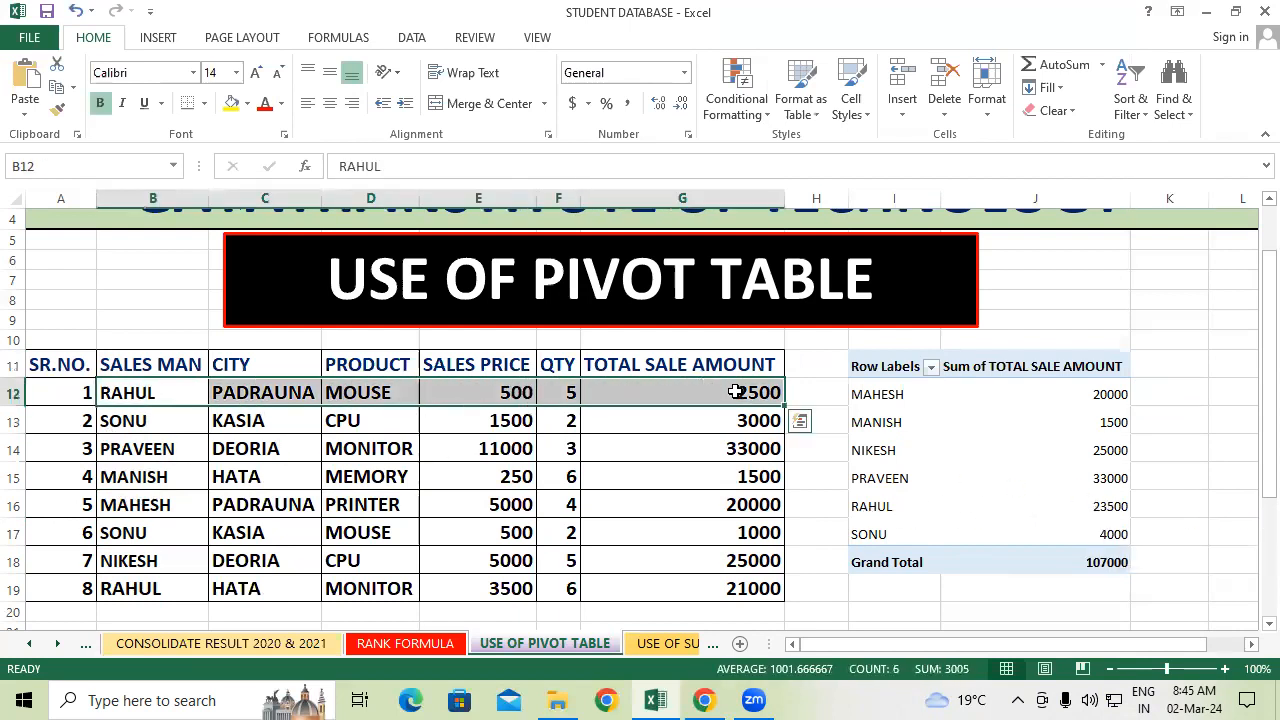
{"action": "left_click_drag", "start_coordinate": [106, 591], "coordinate": [701, 584]}
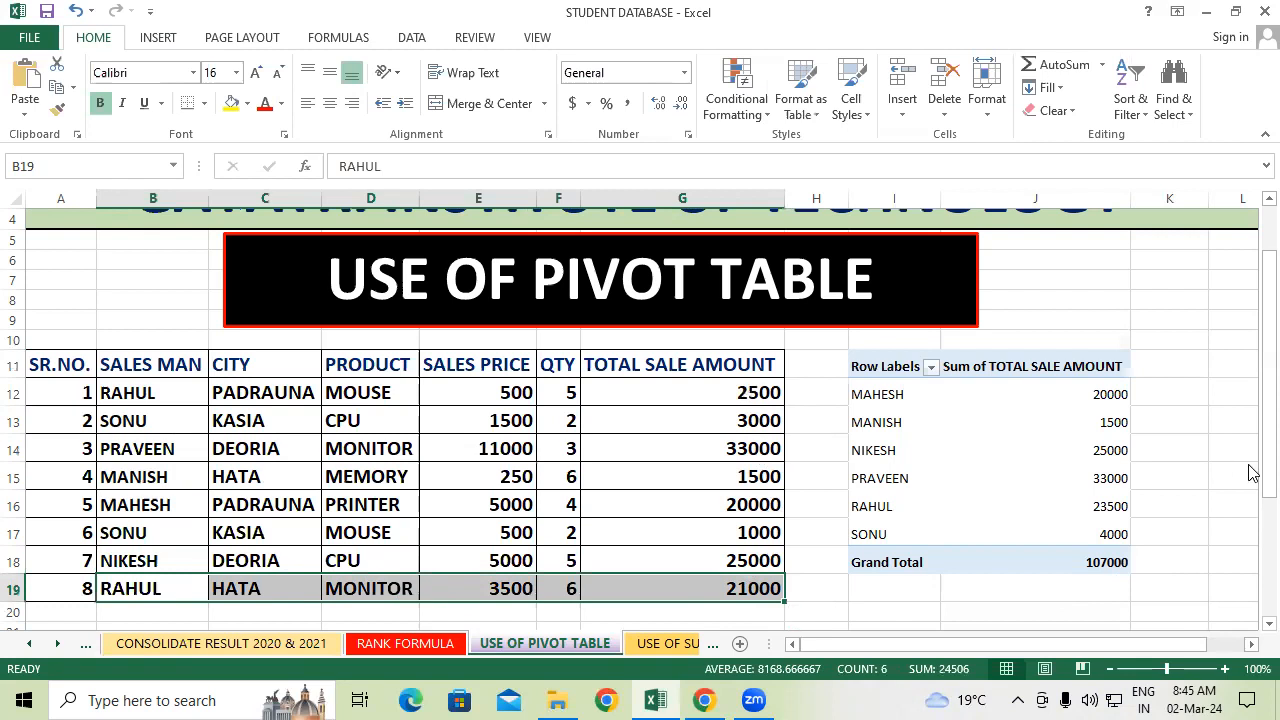
{"action": "left_click", "coordinate": [1145, 532]}
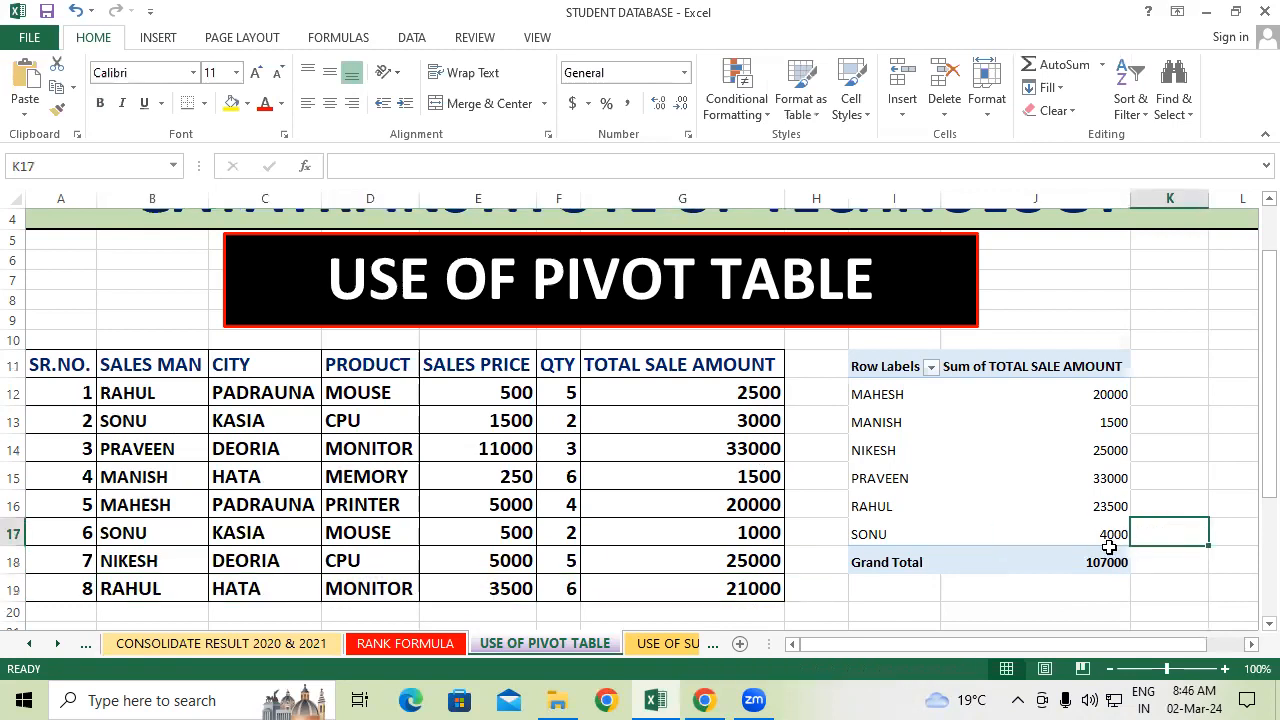
{"action": "mouse_move", "coordinate": [1109, 547]}
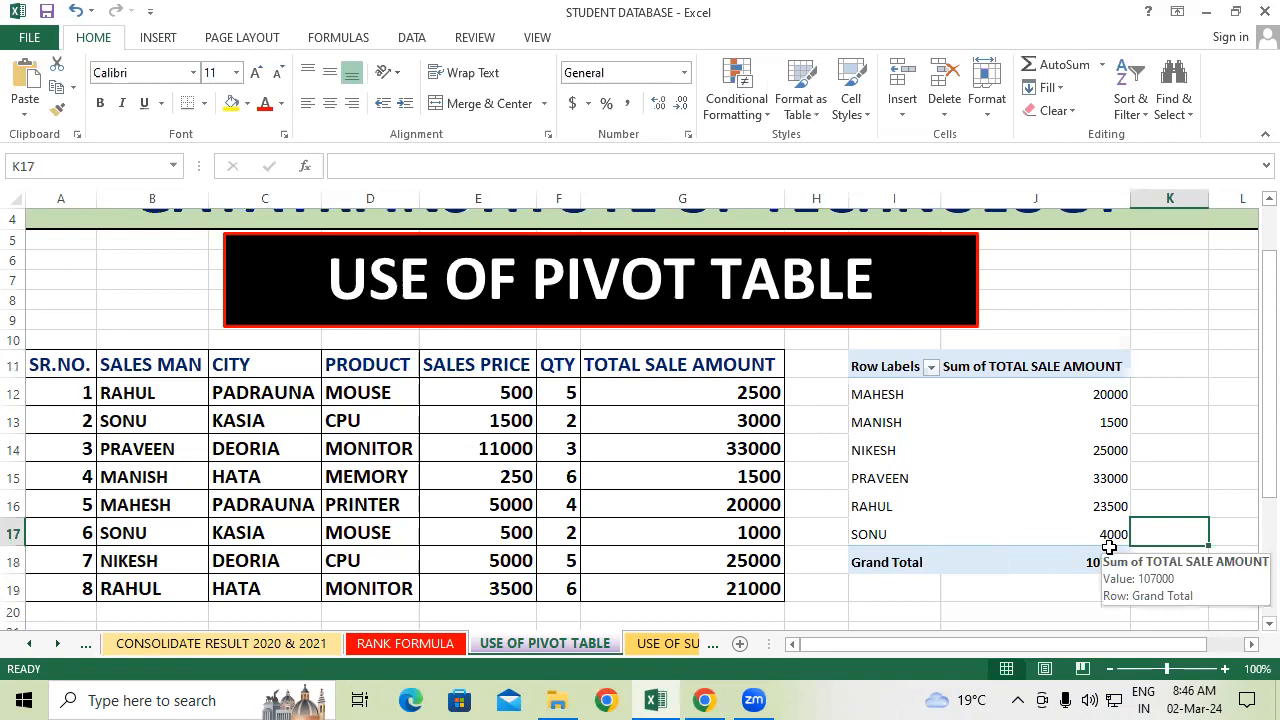
Add PRODUCT to the pivot table rows beneath each salesman and move the field list off the data
{"action": "left_click", "coordinate": [1028, 364]}
{"action": "left_click_drag", "start_coordinate": [997, 611], "coordinate": [448, 184]}
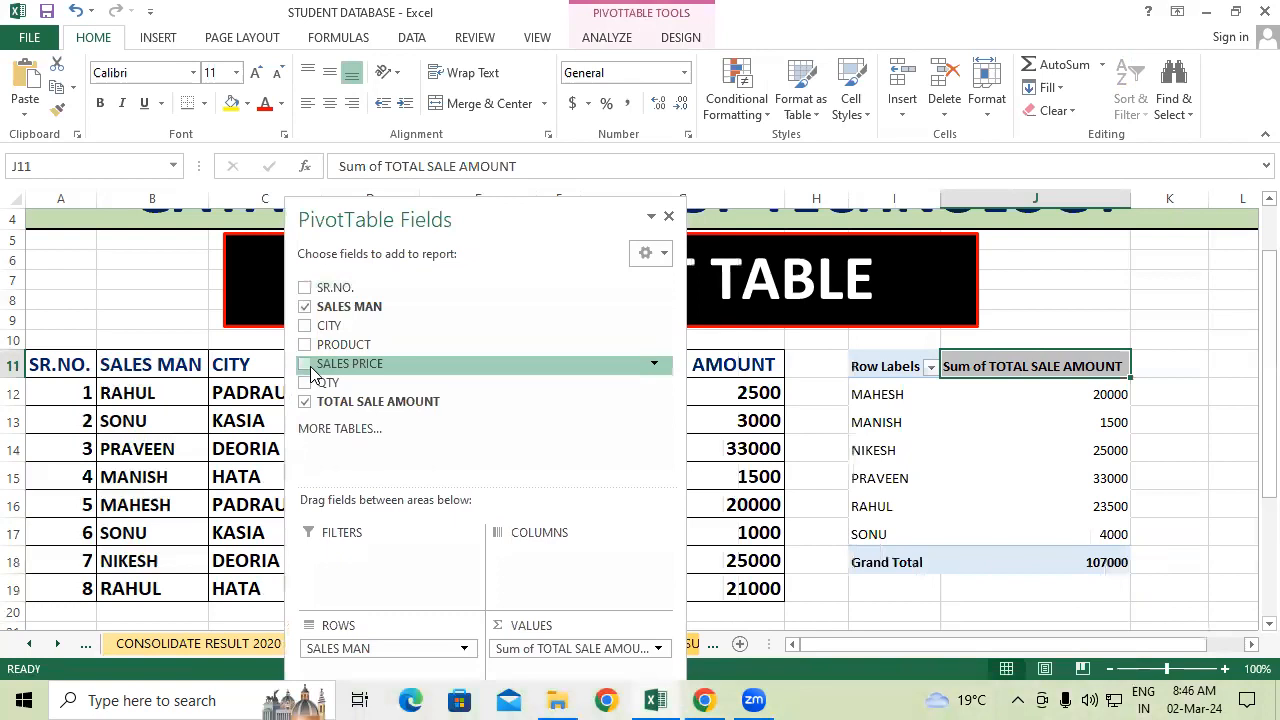
{"action": "left_click", "coordinate": [305, 346]}
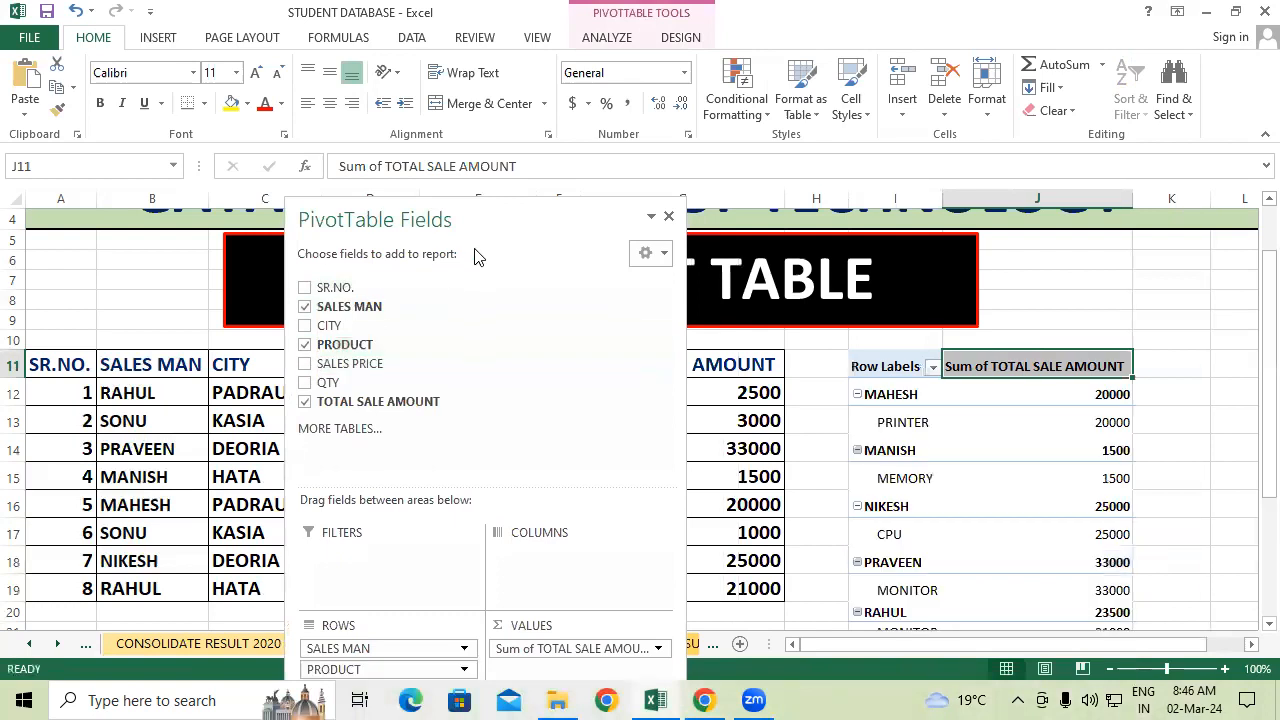
{"action": "left_click_drag", "start_coordinate": [497, 211], "coordinate": [1163, 644]}
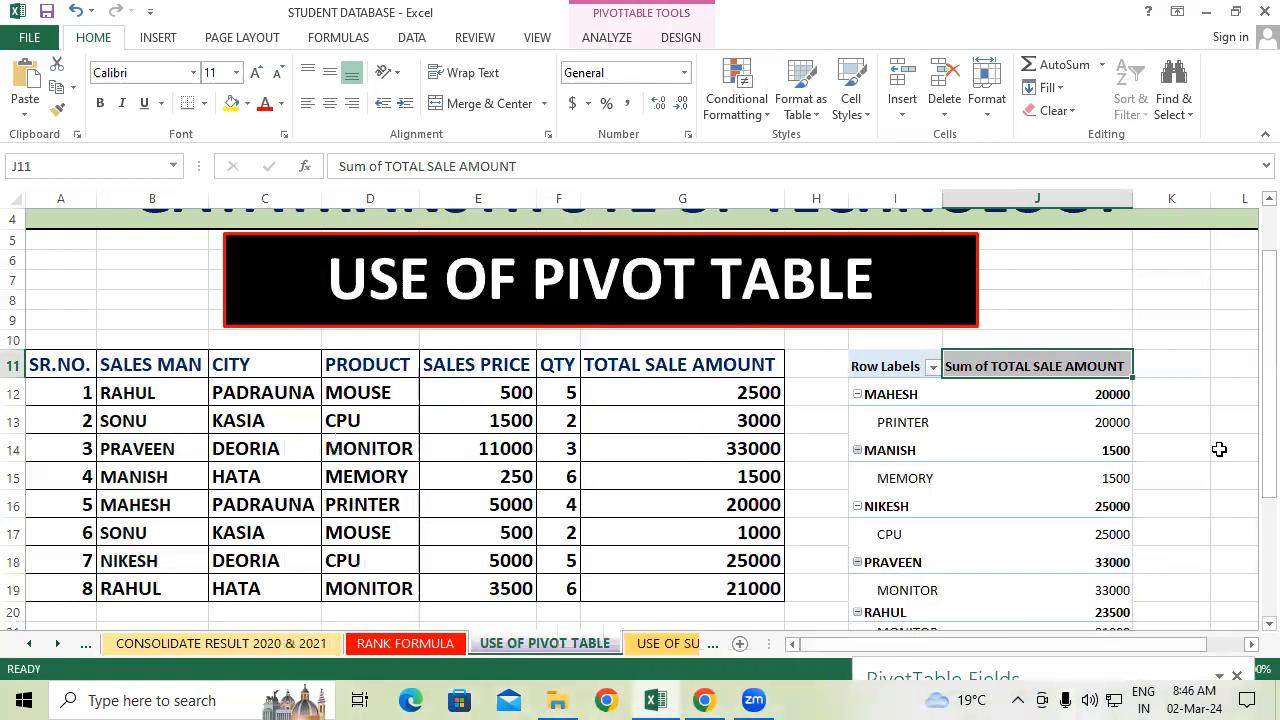
{"action": "left_click_drag", "start_coordinate": [1265, 424], "coordinate": [1250, 508]}
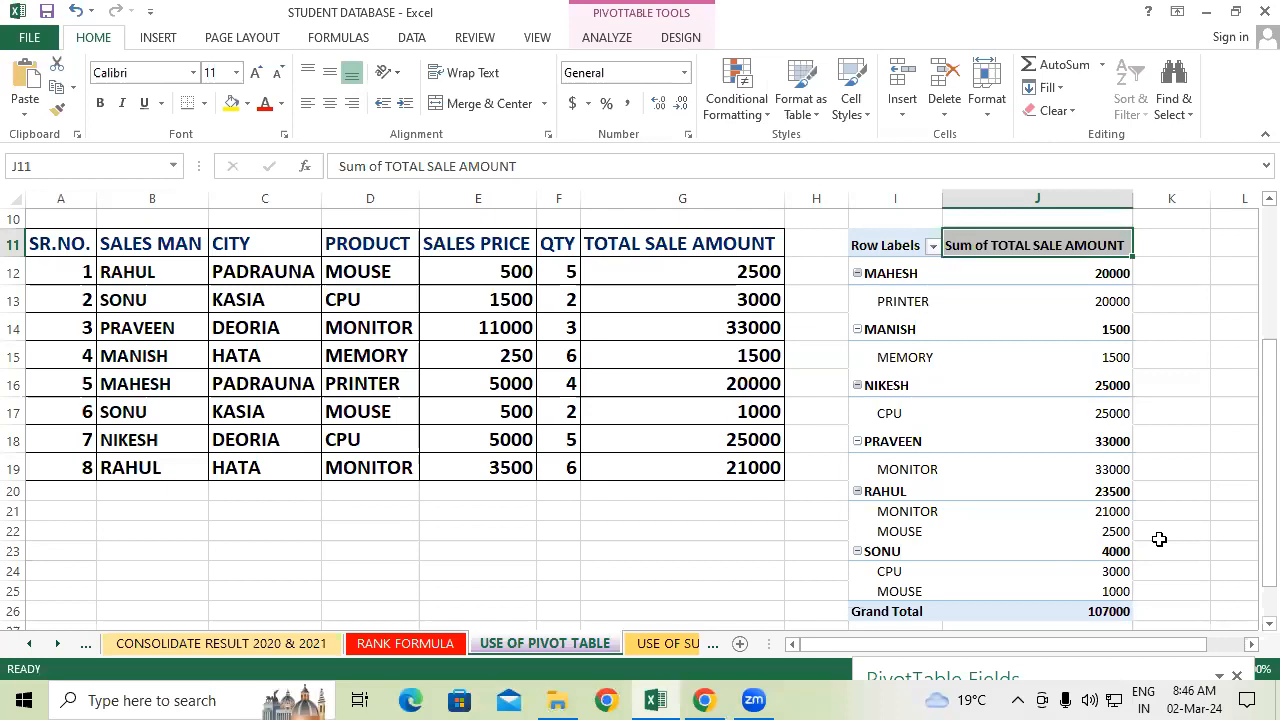
{"action": "scroll", "coordinate": [1064, 490], "scroll_direction": "up", "scroll_amount": 1}
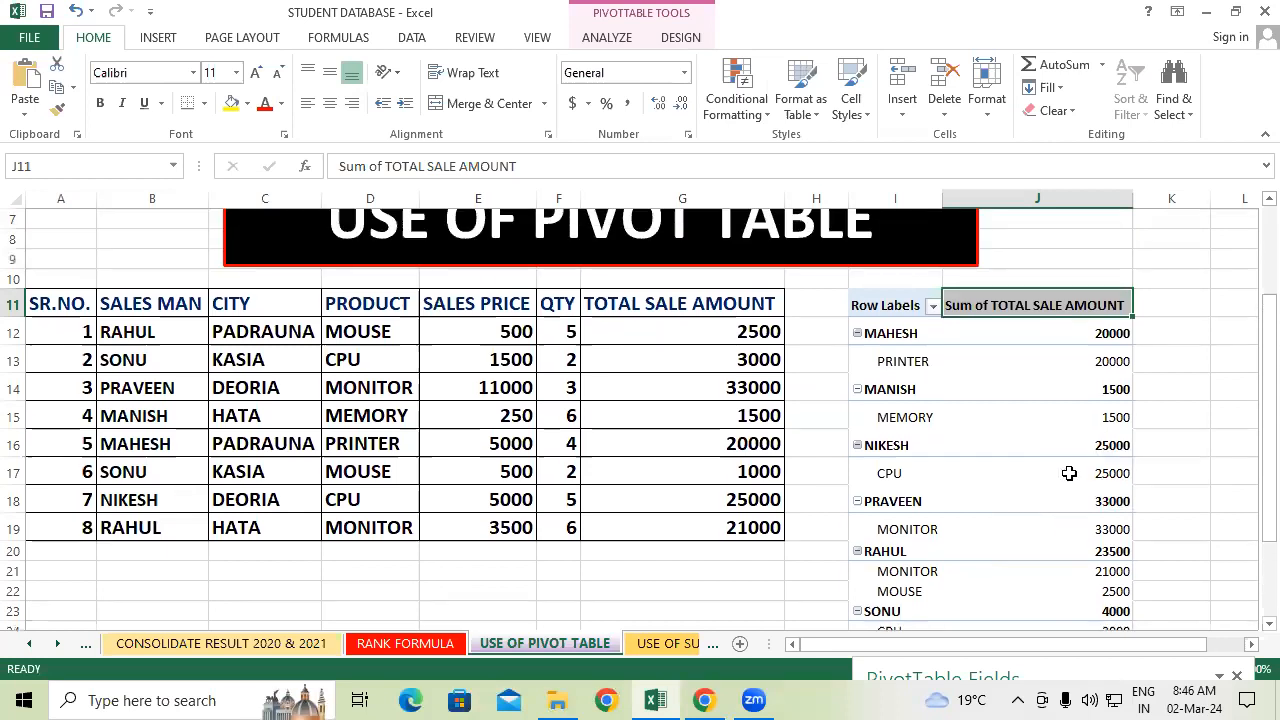
{"action": "mouse_move", "coordinate": [1068, 470]}
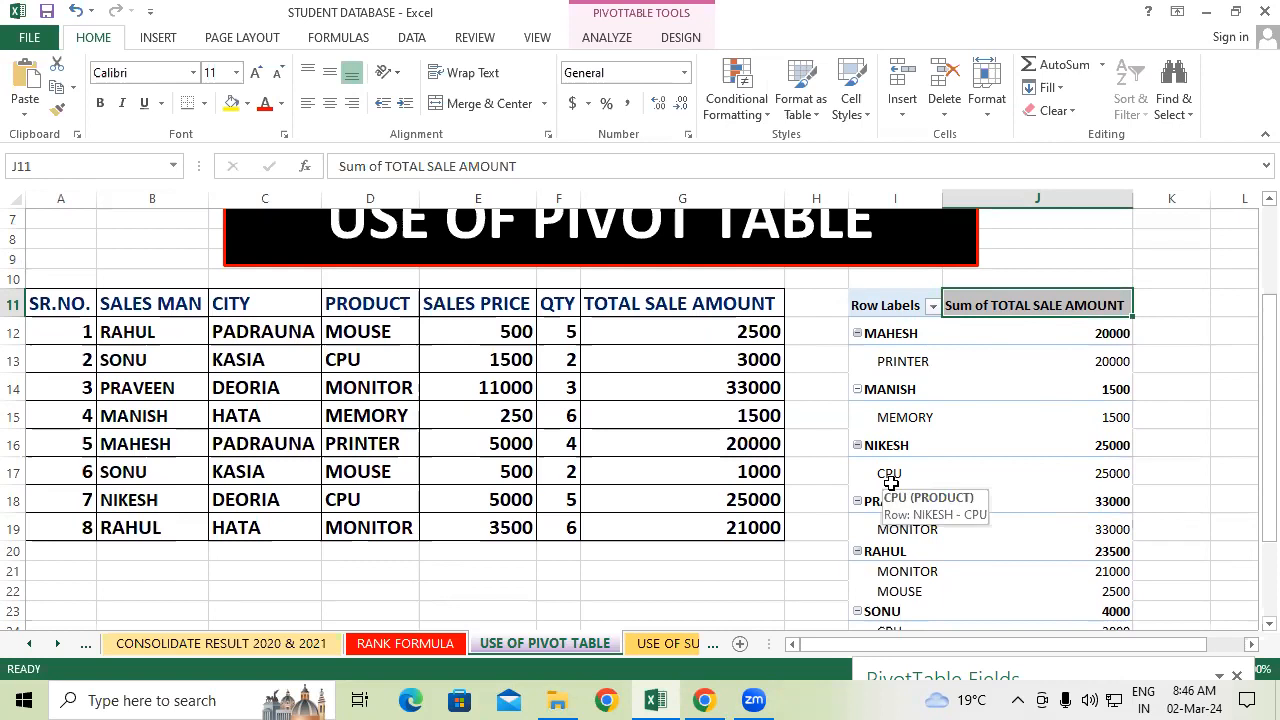
Filter the pivot table to show only the salesman listed under SR.NO. 1 and 8 in the source data
{"action": "left_click", "coordinate": [932, 308]}
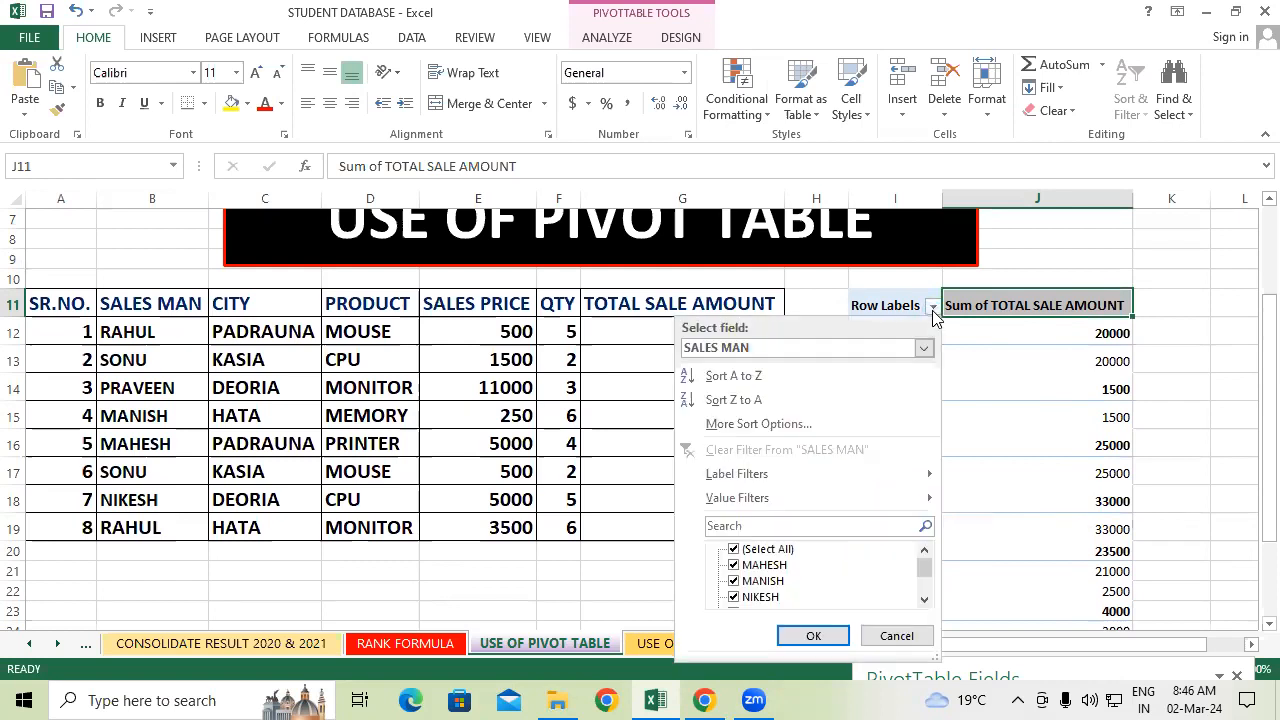
{"action": "left_click", "coordinate": [734, 550]}
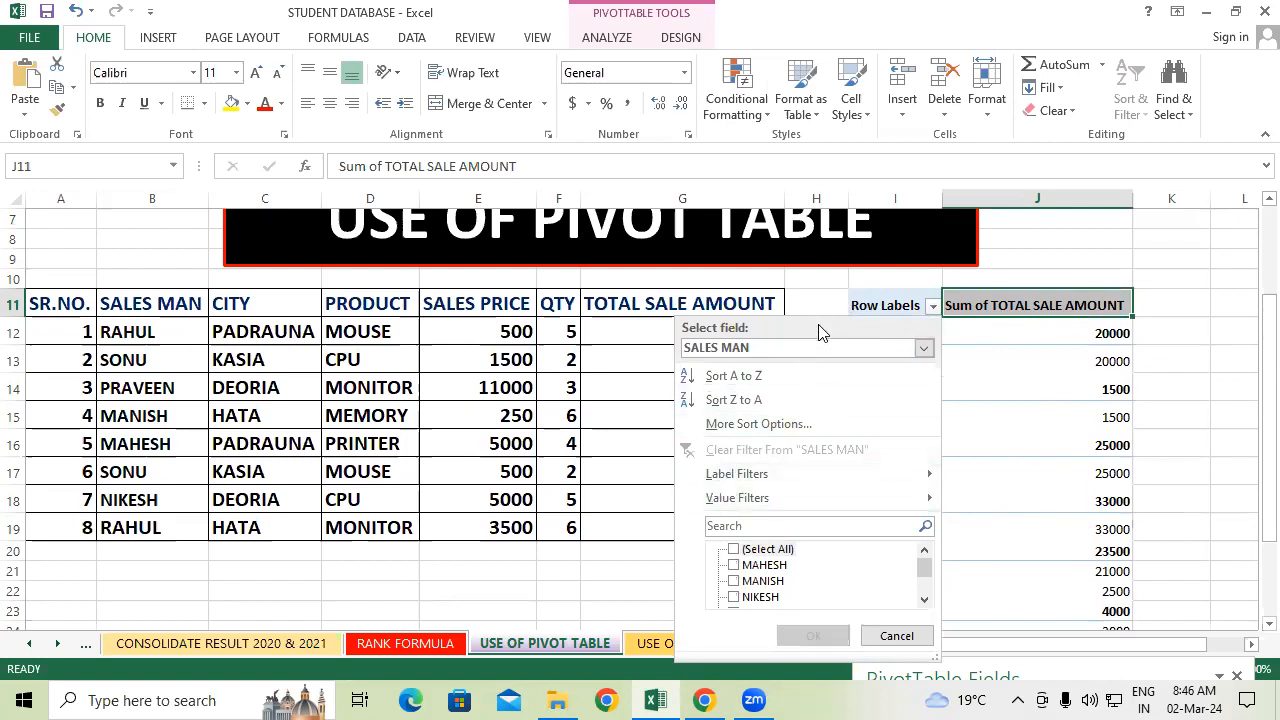
{"action": "left_click_drag", "start_coordinate": [924, 572], "coordinate": [921, 606]}
{"action": "left_click", "coordinate": [734, 581]}
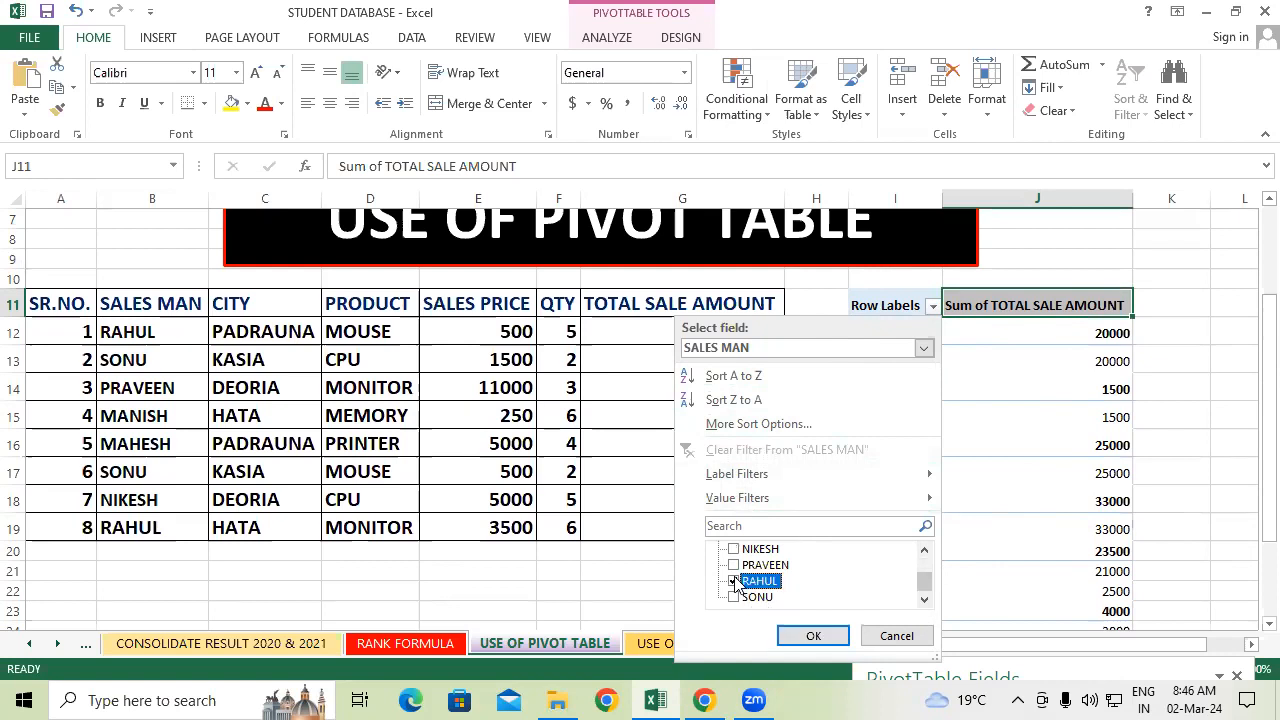
{"action": "left_click", "coordinate": [815, 636]}
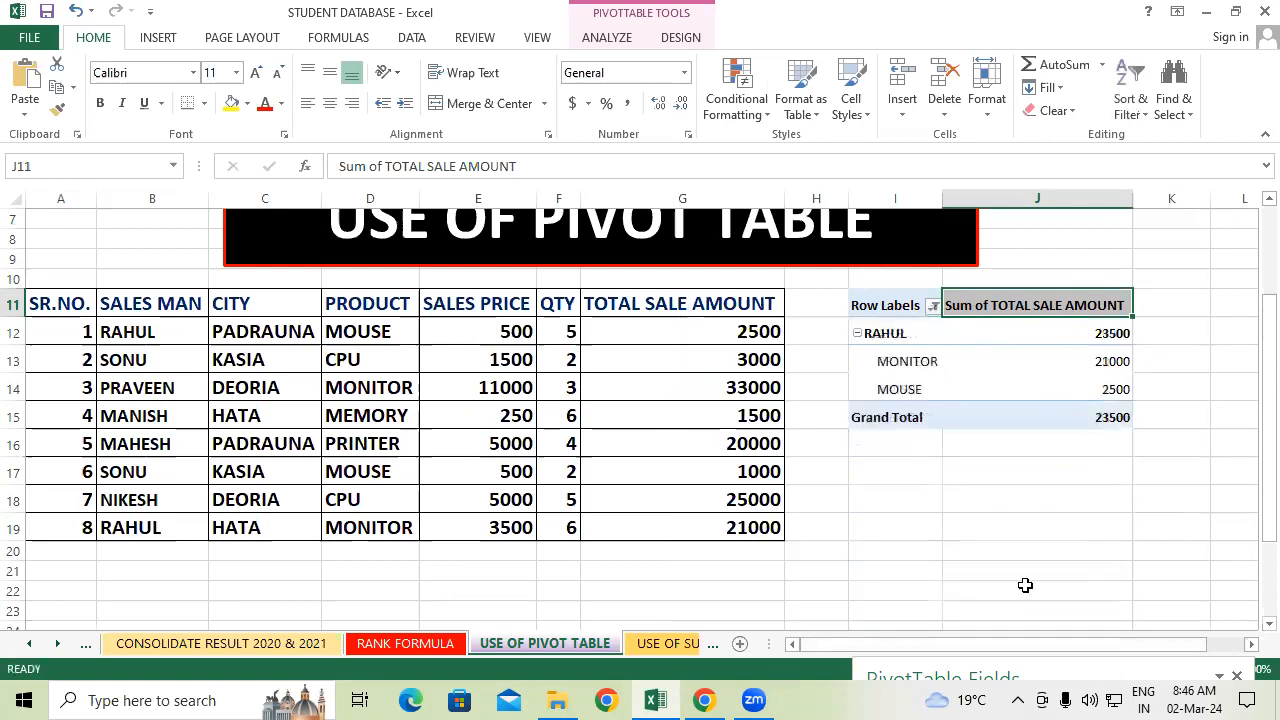
{"action": "left_click", "coordinate": [1029, 568]}
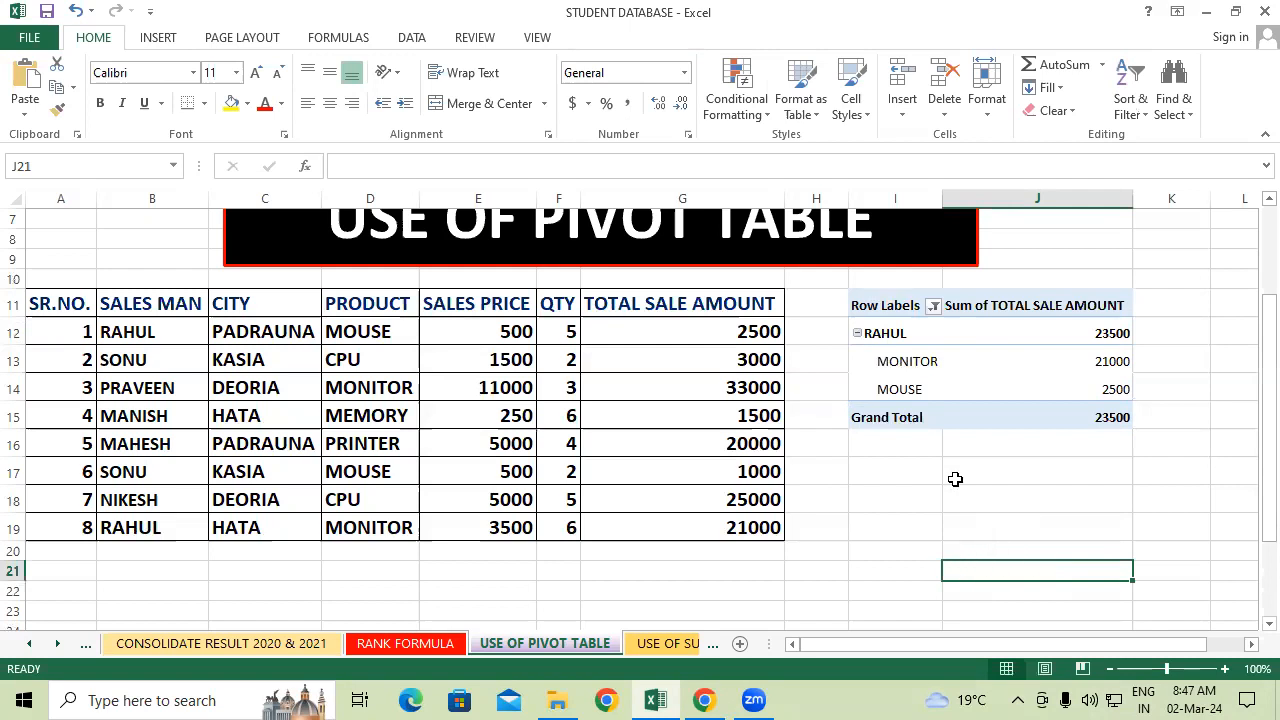
Change the SALES MAN filter to show only the salesman listed under SR.NO. 2 and 6 in the source data
{"action": "left_click", "coordinate": [933, 306]}
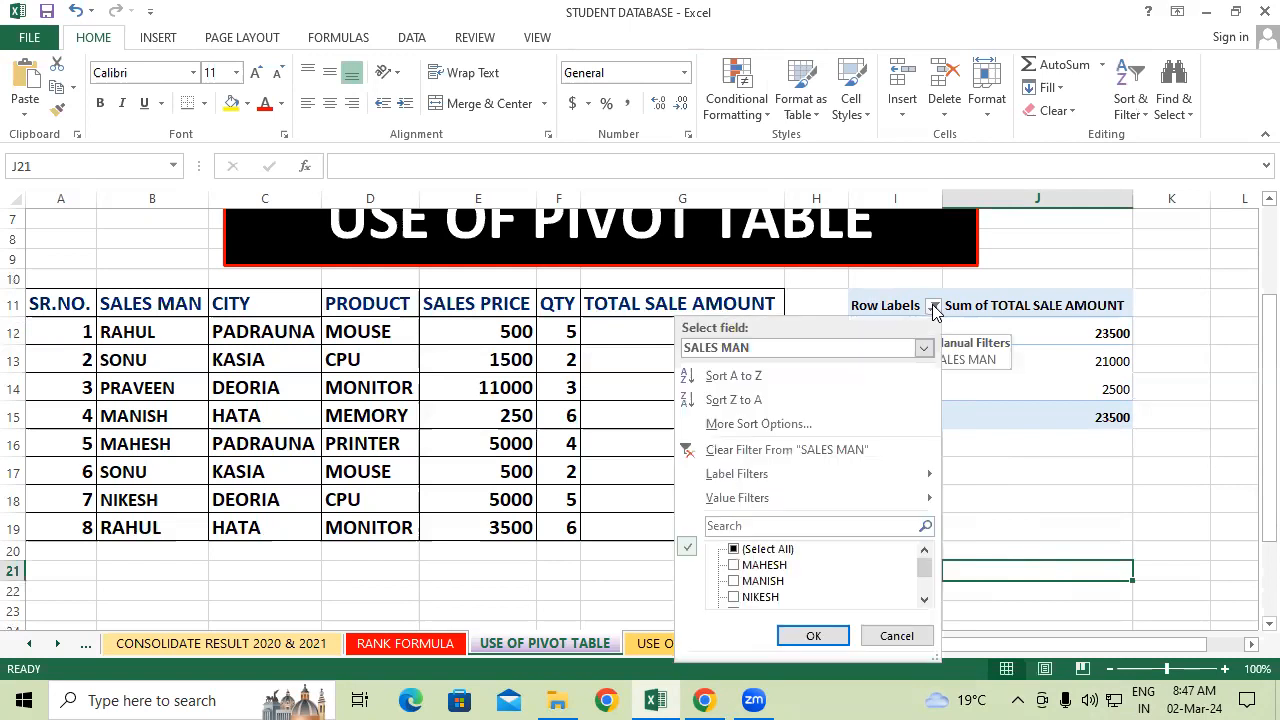
{"action": "left_click_drag", "start_coordinate": [927, 566], "coordinate": [921, 588]}
{"action": "left_click", "coordinate": [734, 597]}
{"action": "left_click", "coordinate": [734, 581]}
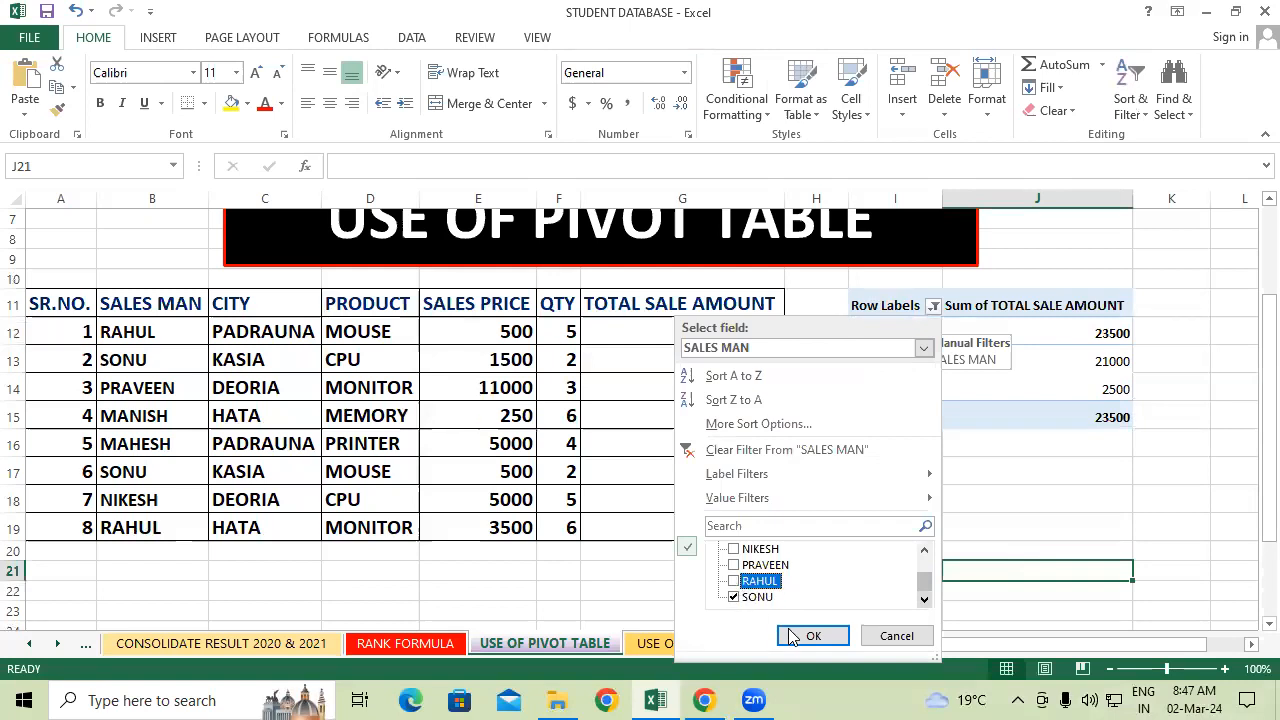
{"action": "left_click", "coordinate": [806, 636]}
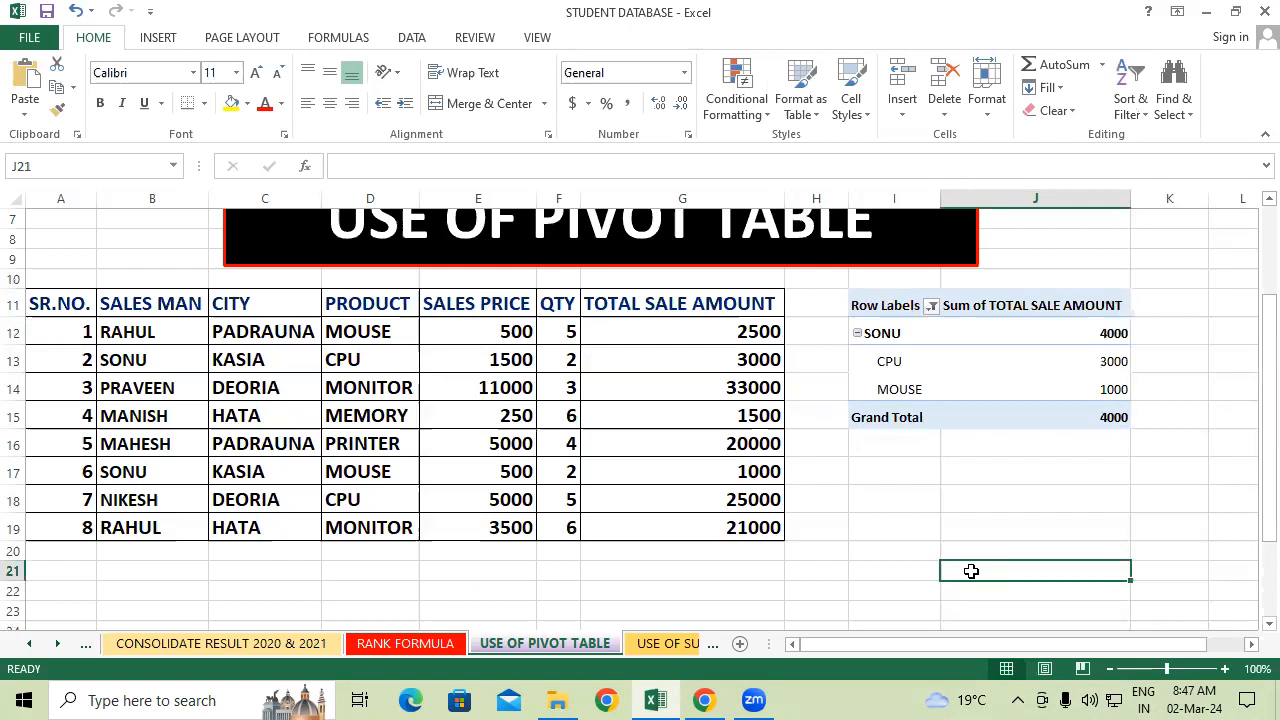
Remove SALES MAN from the pivot table so it summarizes by PRODUCT alone, and close the field list
{"action": "left_click", "coordinate": [1000, 312]}
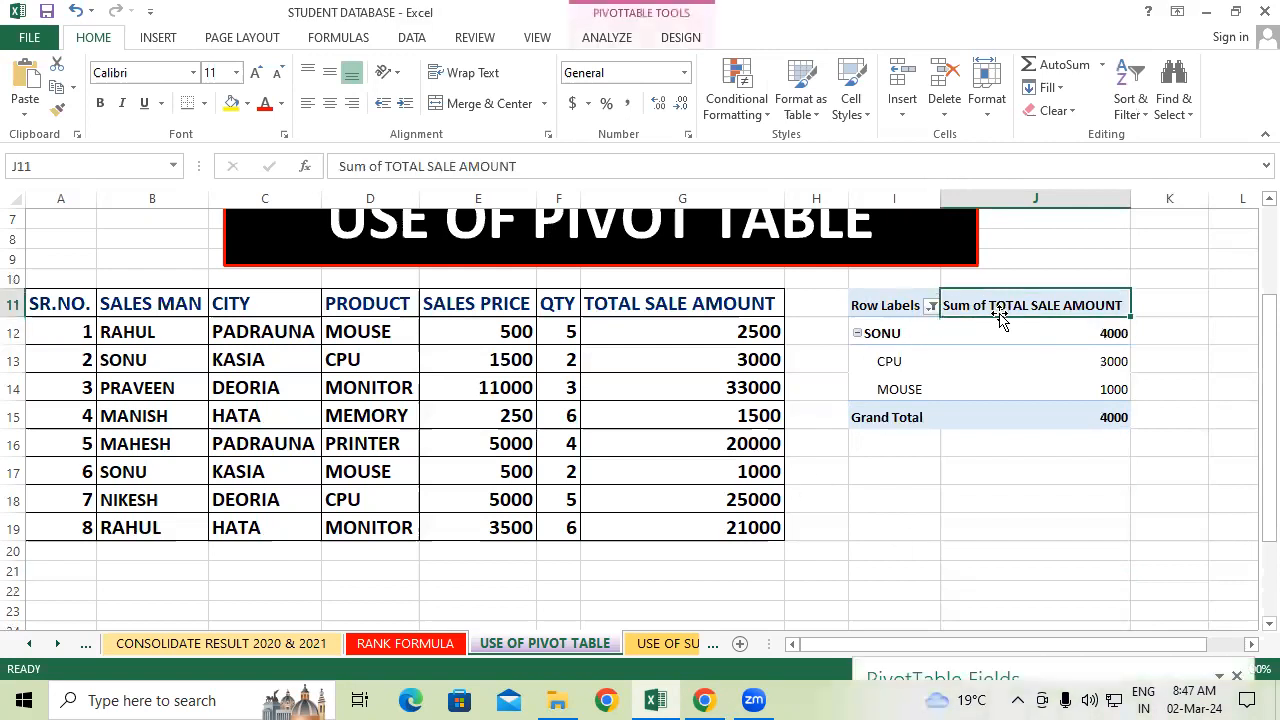
{"action": "left_click_drag", "start_coordinate": [1026, 651], "coordinate": [323, 149]}
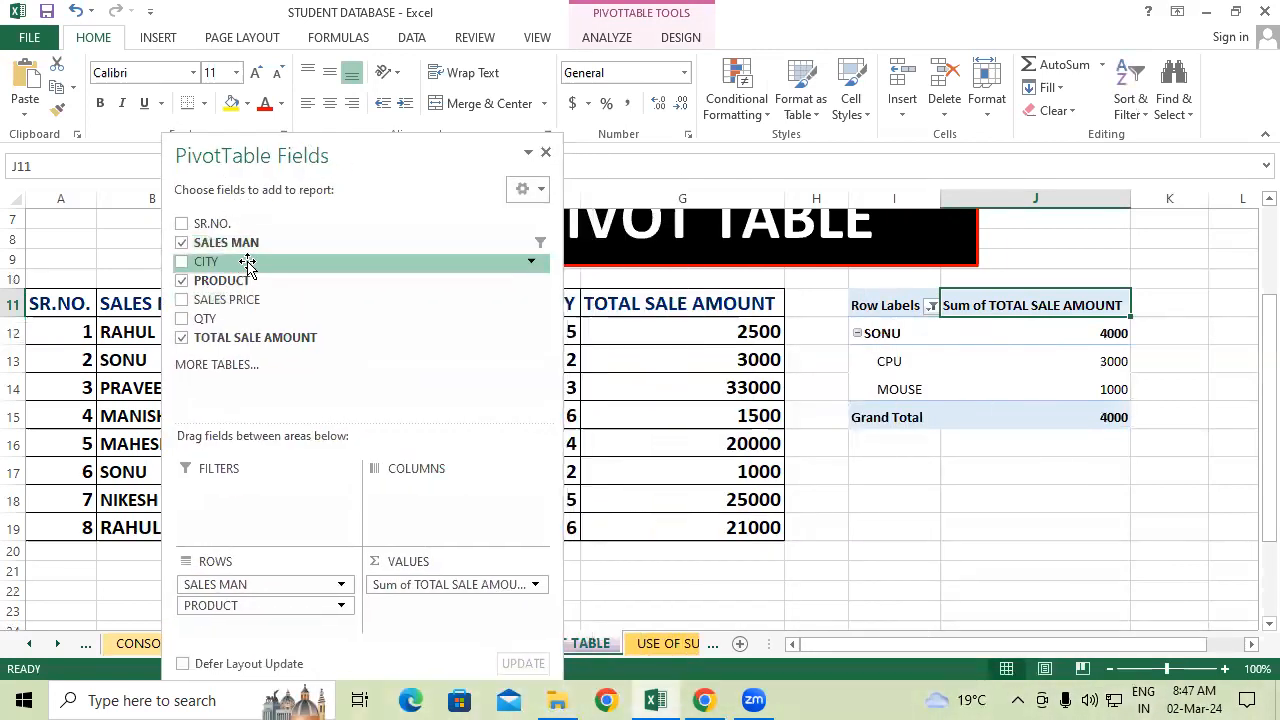
{"action": "scroll", "coordinate": [250, 250], "scroll_direction": "up", "scroll_amount": 2}
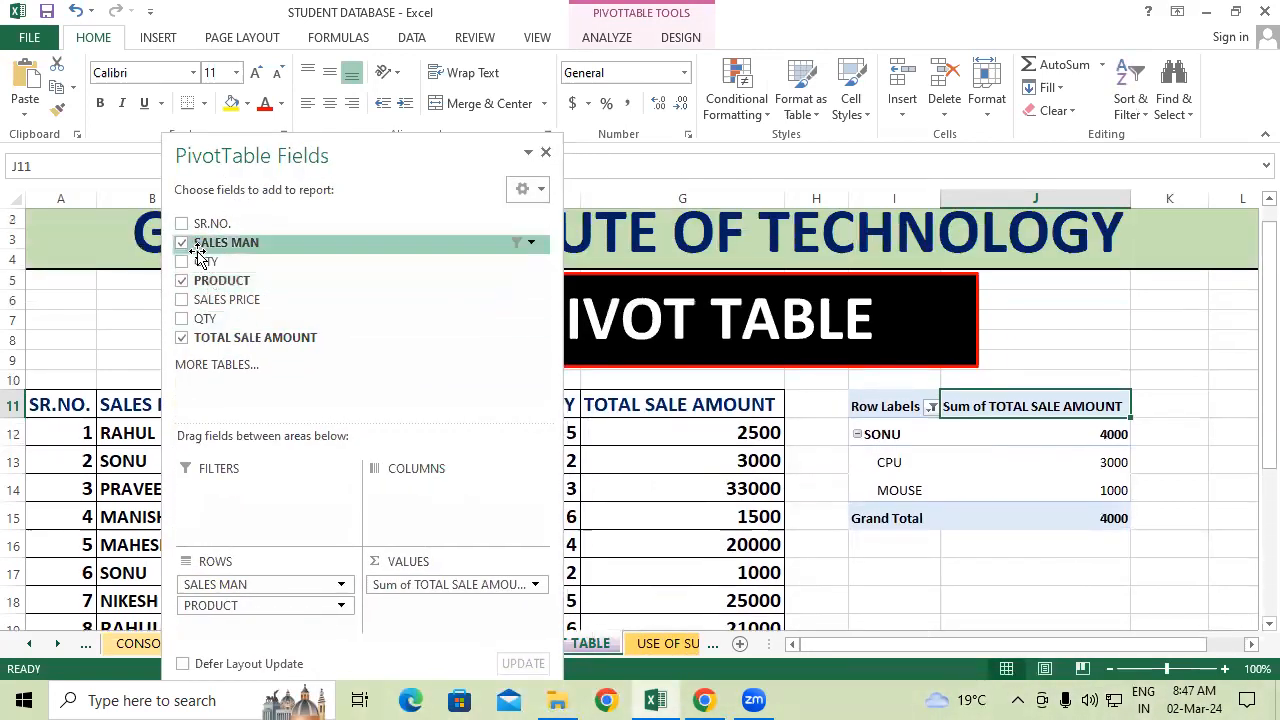
{"action": "left_click", "coordinate": [181, 243]}
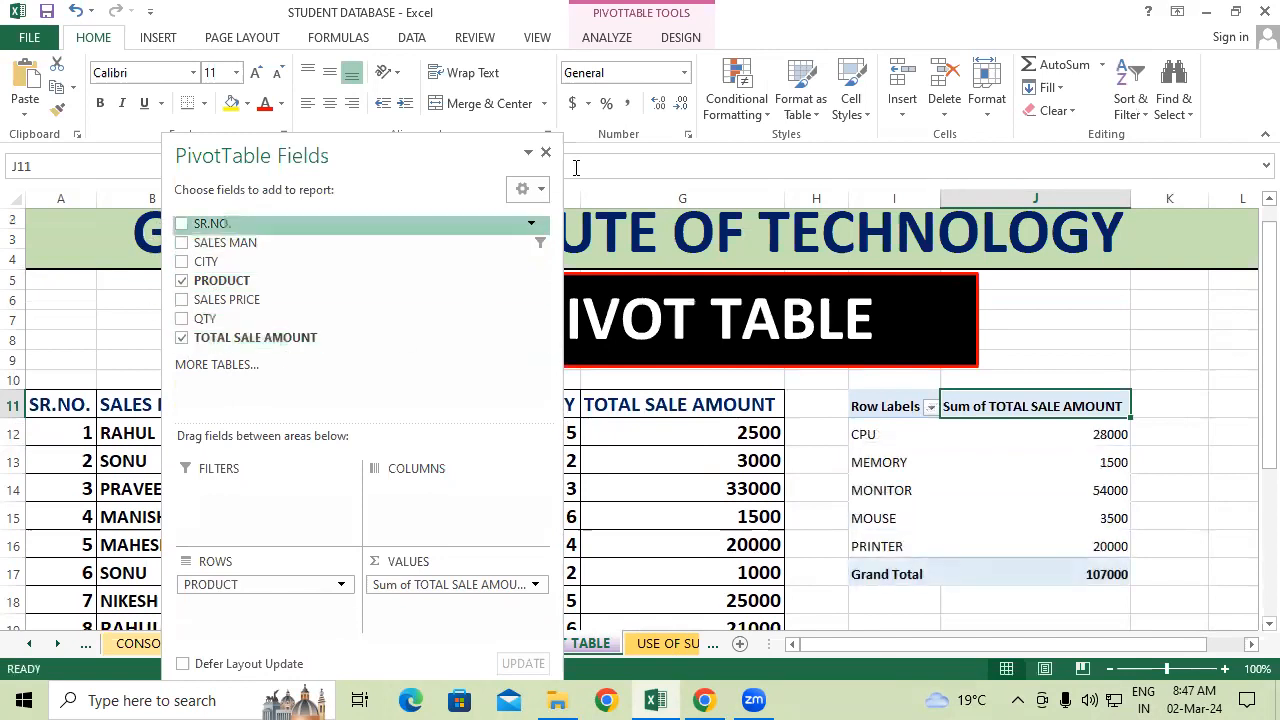
{"action": "left_click", "coordinate": [545, 153]}
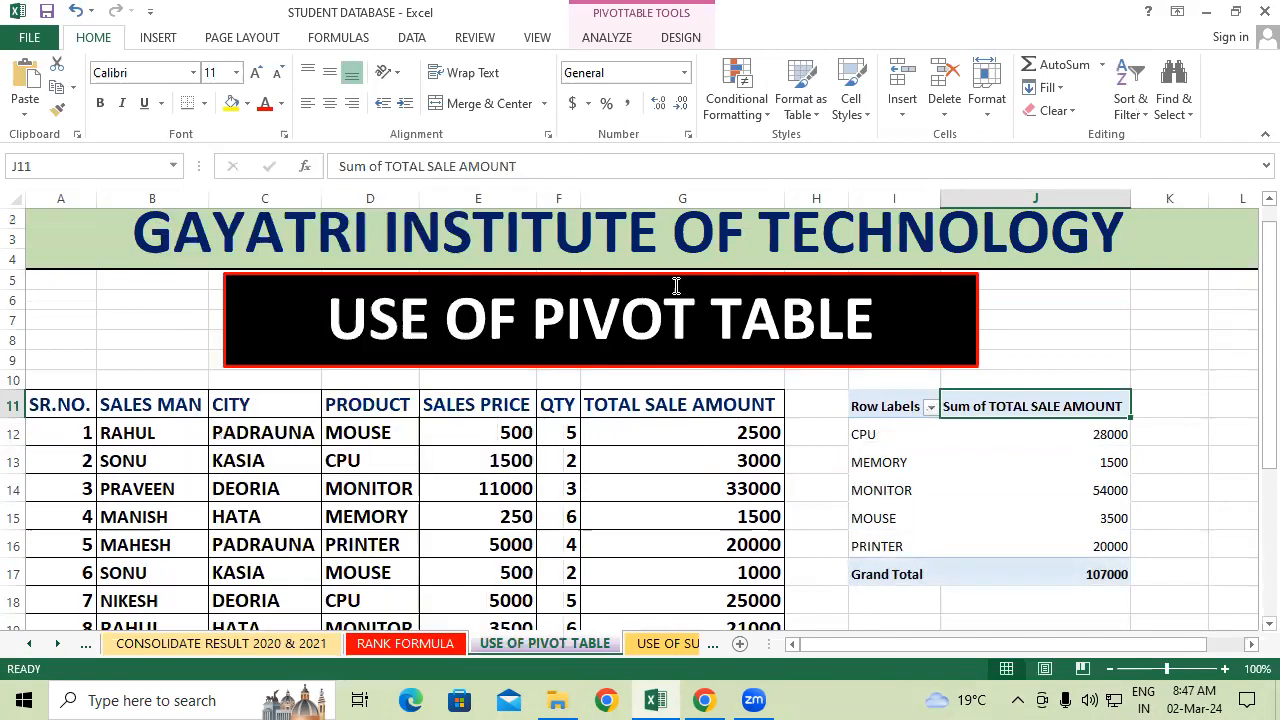
{"action": "left_click", "coordinate": [1190, 401]}
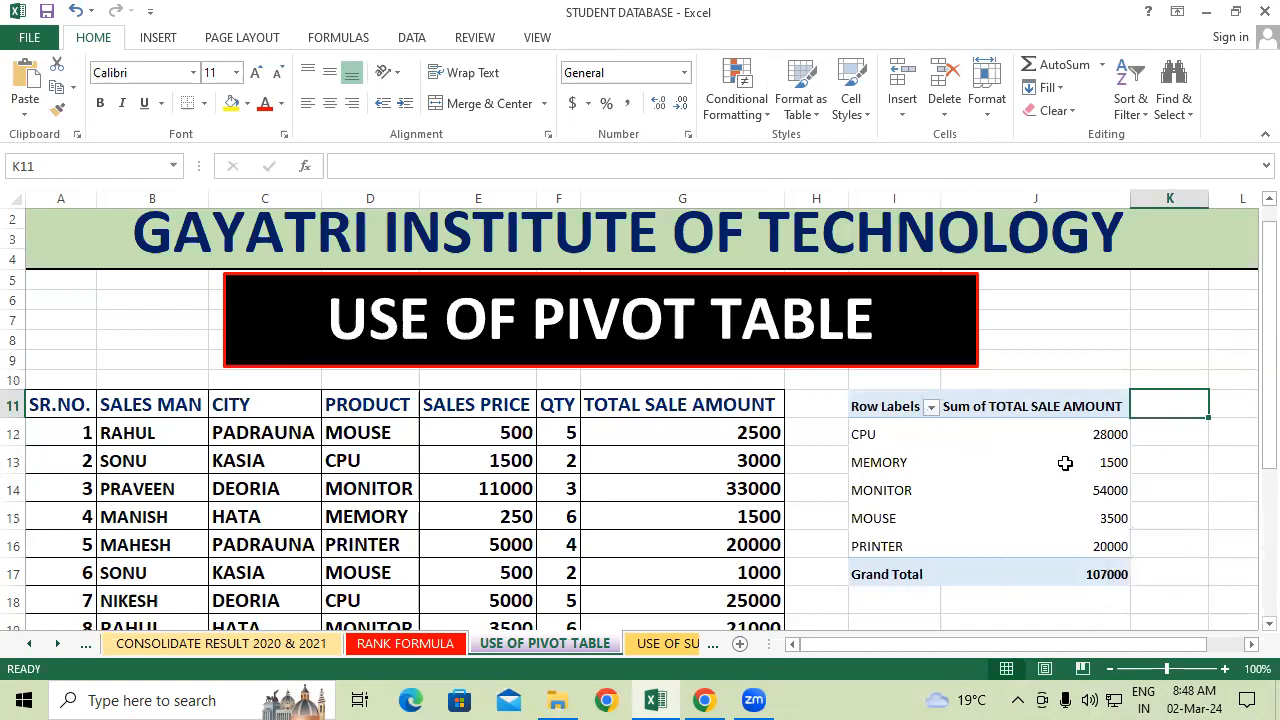
Drill into the PRINTER total to extract its source records to a new sheet, and return to the USE OF PIVOT TABLE sheet
{"action": "mouse_move", "coordinate": [1096, 463]}
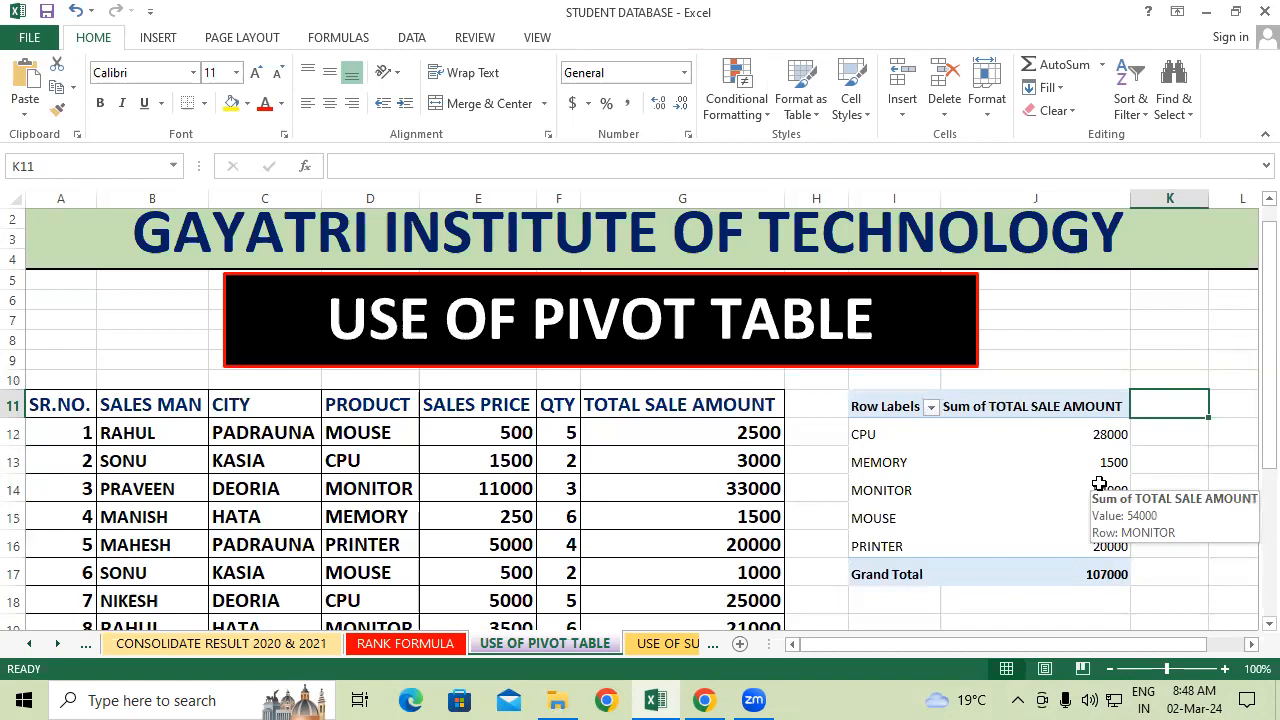
{"action": "left_click", "coordinate": [870, 437]}
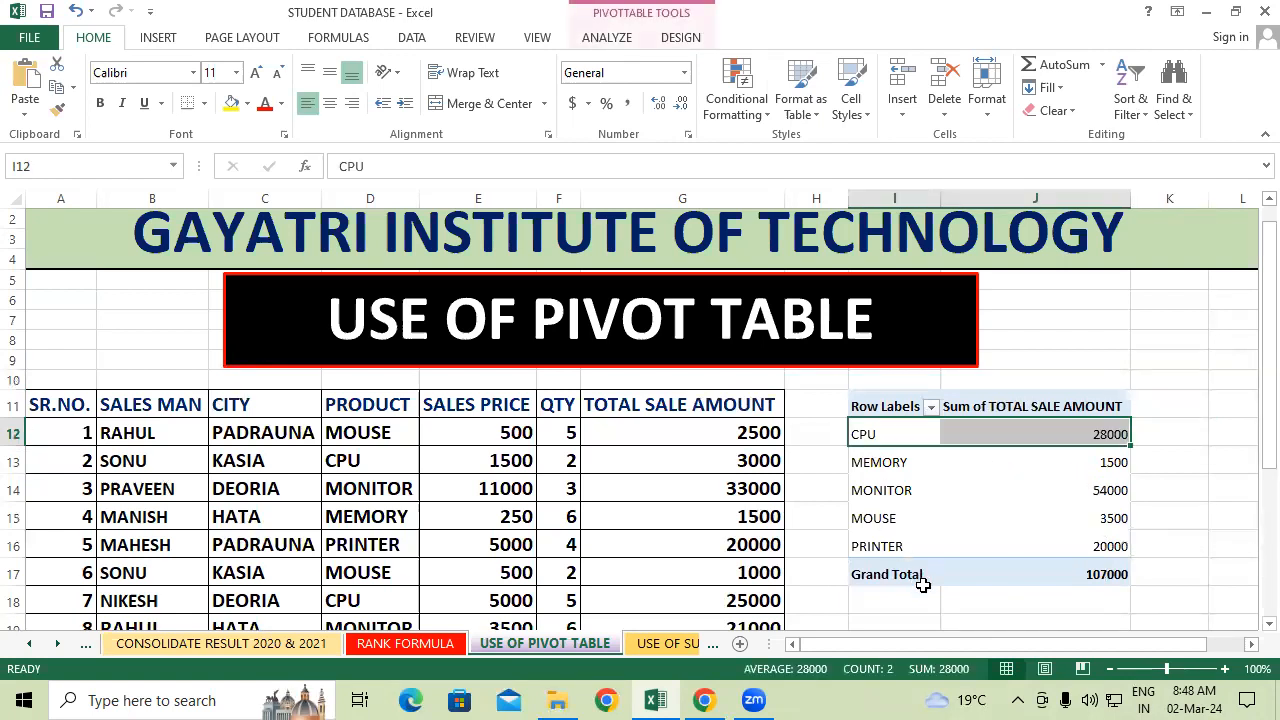
{"action": "left_click", "coordinate": [1045, 406]}
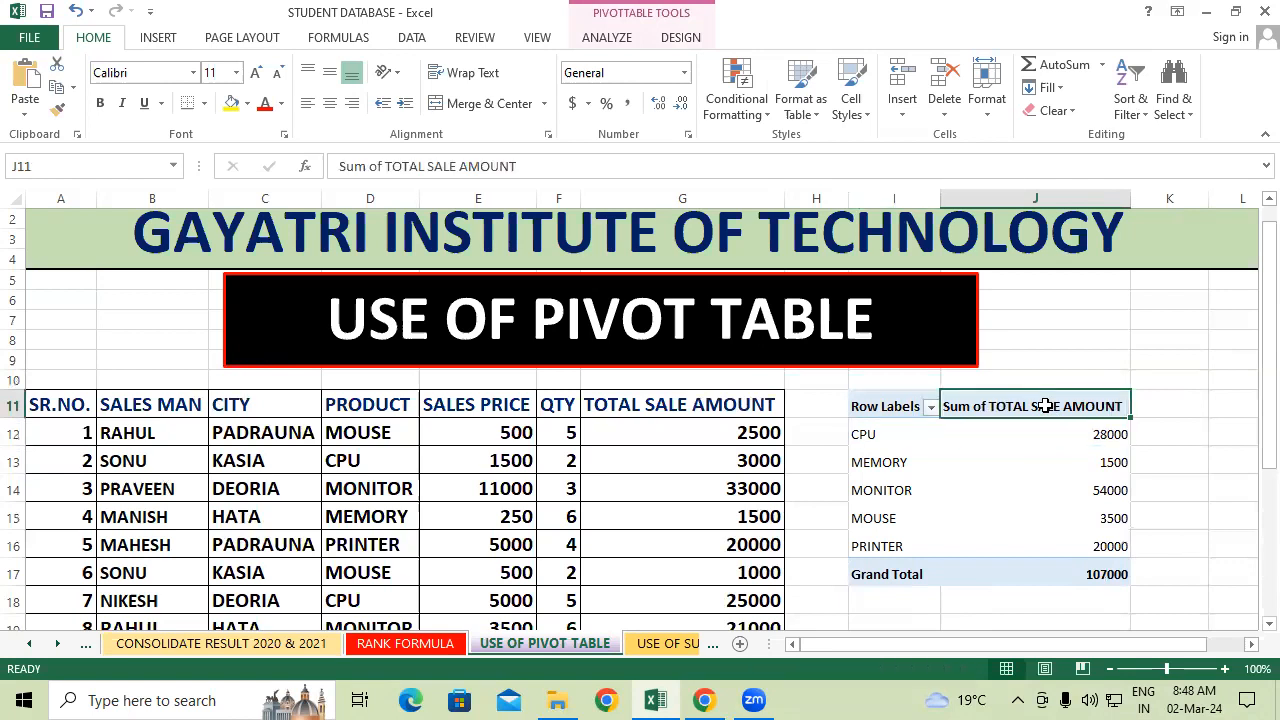
{"action": "double_click", "coordinate": [1018, 544]}
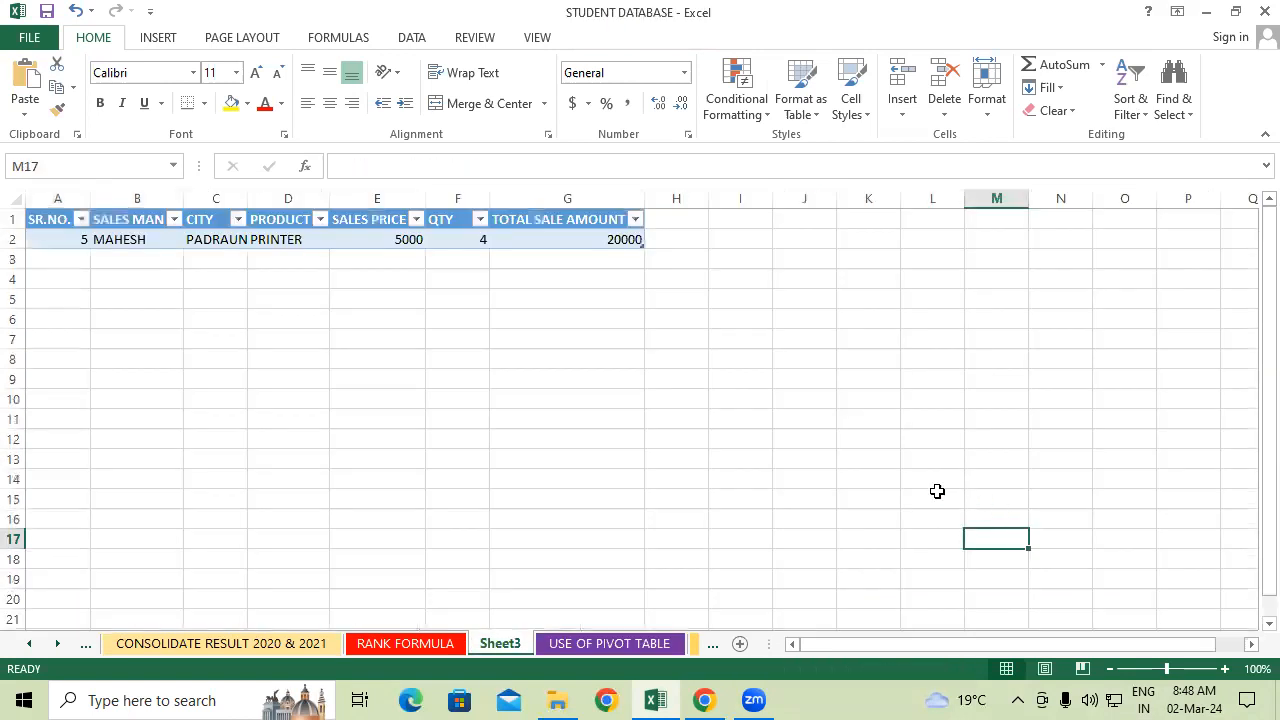
{"action": "left_click", "coordinate": [600, 645]}
{"action": "scroll", "coordinate": [953, 569], "scroll_direction": "down", "scroll_amount": 1}
{"action": "scroll", "coordinate": [953, 569], "scroll_direction": "down", "scroll_amount": 1}
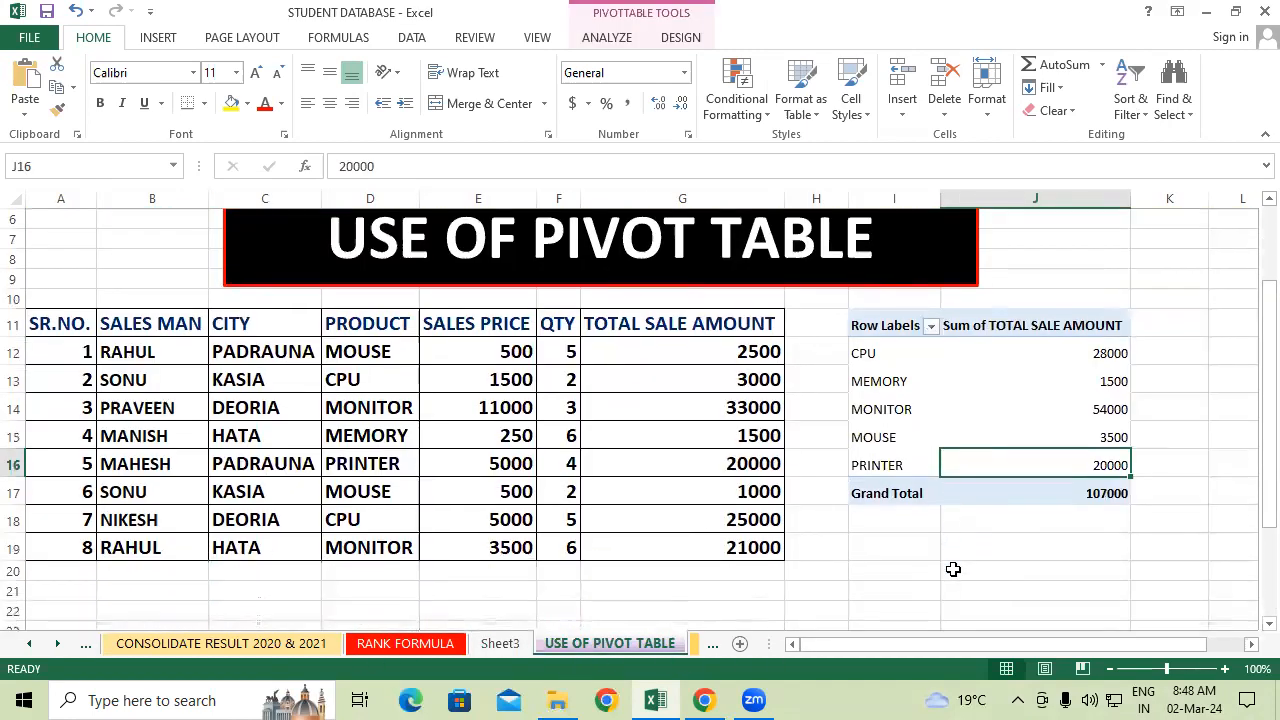
{"action": "left_click", "coordinate": [890, 343]}
{"action": "left_click", "coordinate": [1018, 344]}
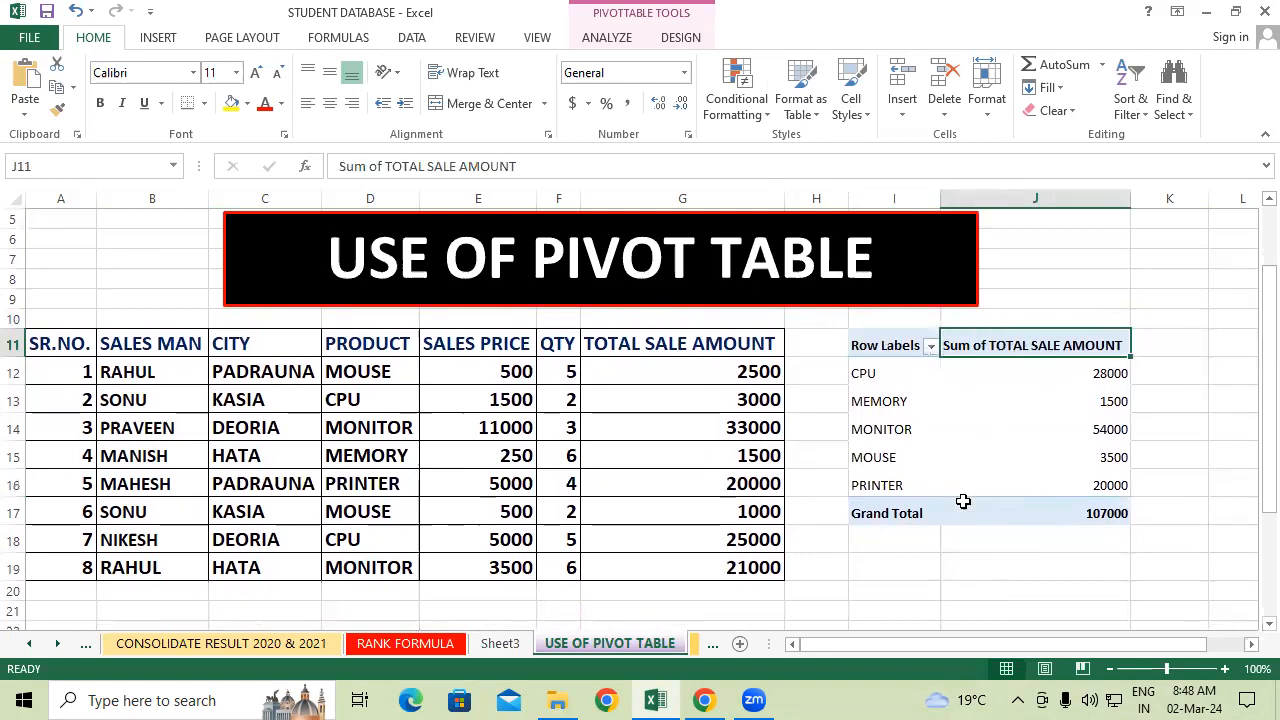
{"action": "left_click", "coordinate": [957, 566]}
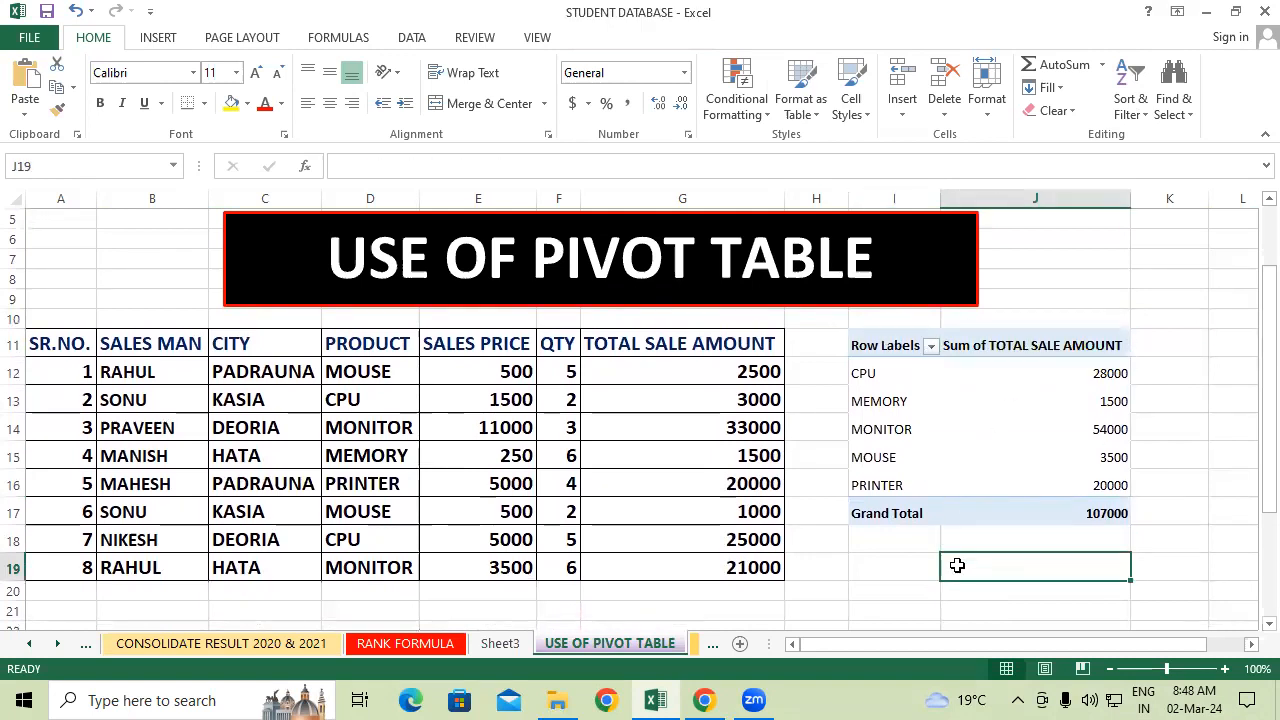
Try to delete Sheet3 with the extracted PRINTER record, and go back to the USE OF PIVOT TABLE sheet
{"action": "key", "text": "ctrl+Page_Up"}
{"action": "key", "text": "alt+h"}
{"action": "key", "text": "d"}
{"action": "key", "text": "s"}
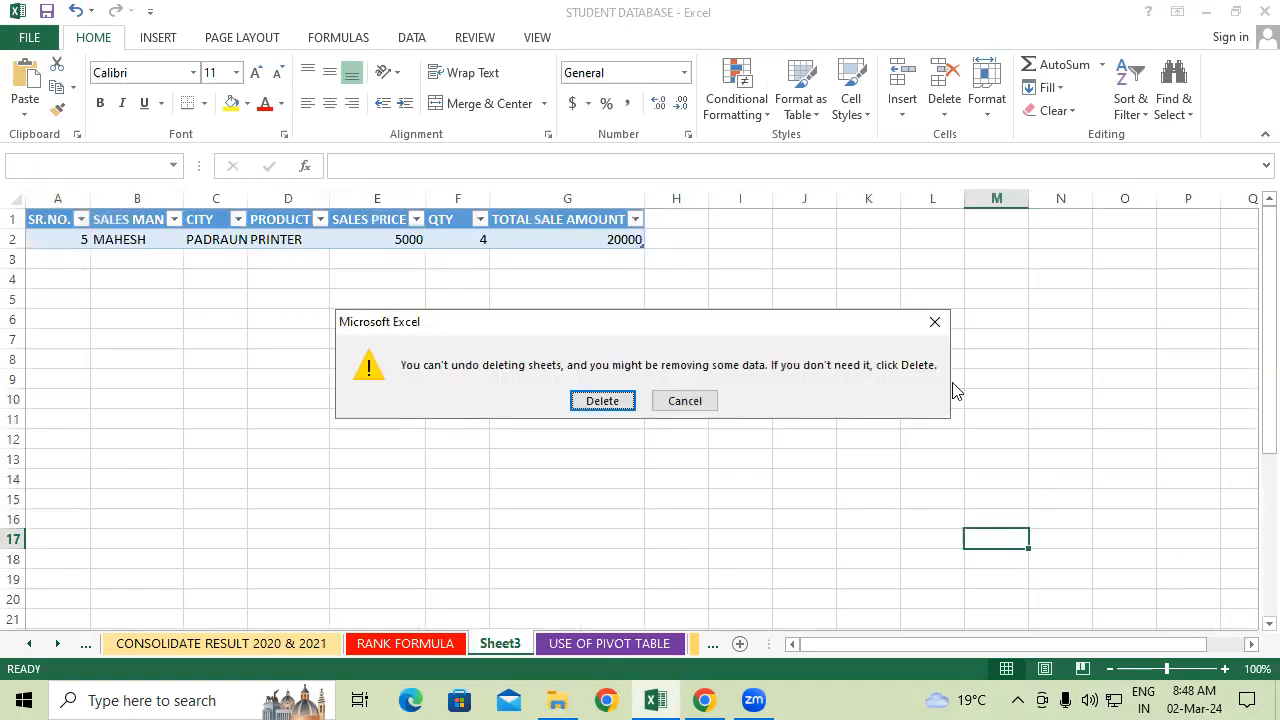
{"action": "left_click", "coordinate": [934, 321]}
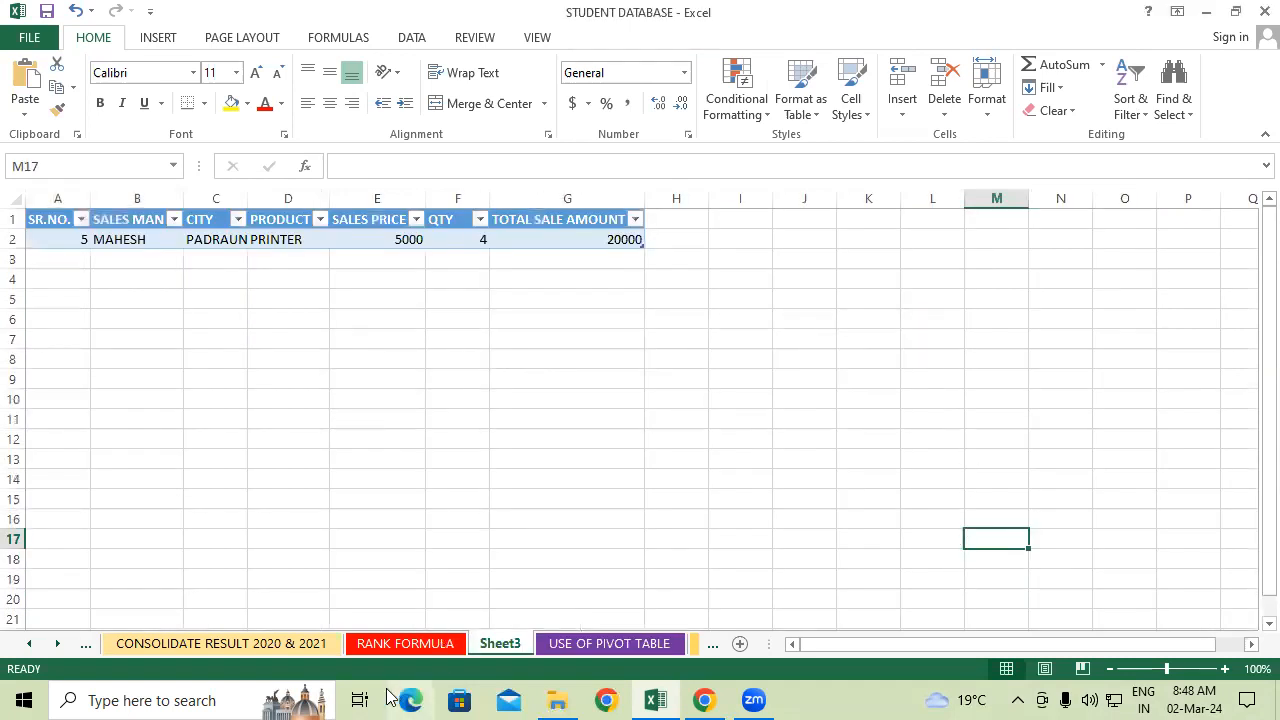
{"action": "left_click", "coordinate": [647, 645]}
{"action": "scroll", "coordinate": [903, 528], "scroll_direction": "down", "scroll_amount": 2}
{"action": "scroll", "coordinate": [866, 525], "scroll_direction": "up", "scroll_amount": 2}
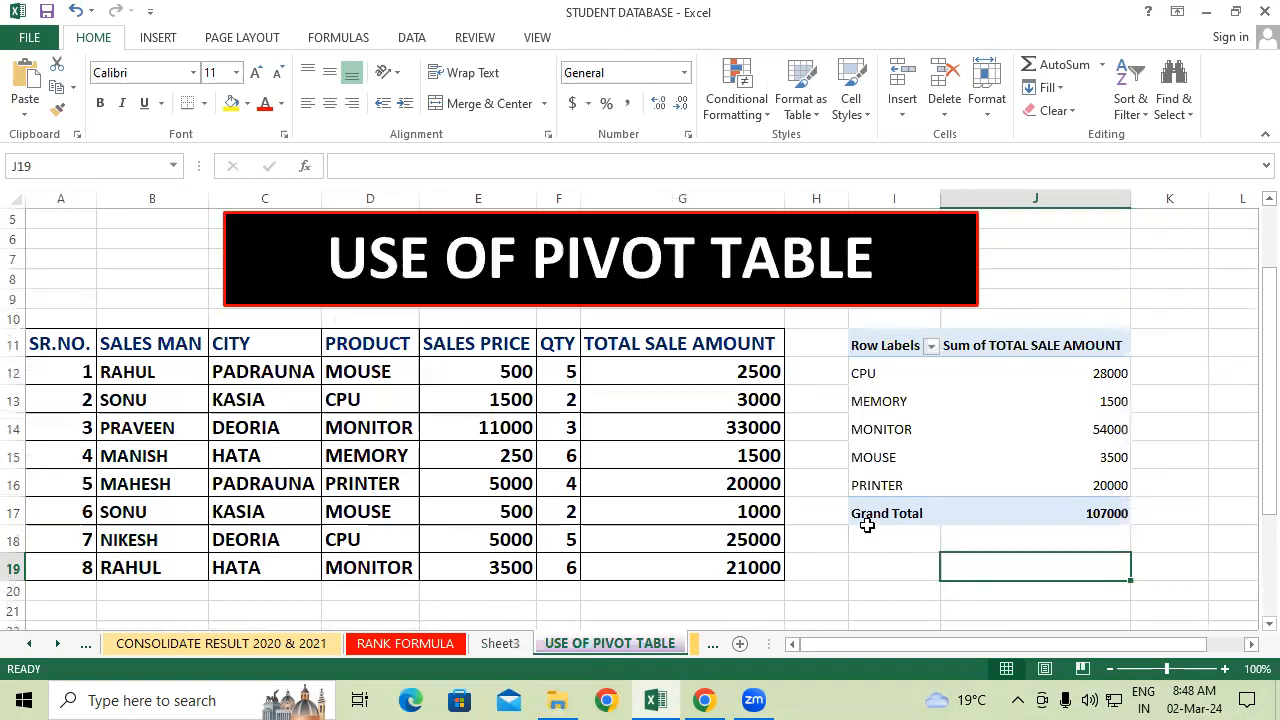
{"action": "left_click", "coordinate": [882, 345]}
{"action": "left_click", "coordinate": [1017, 342]}
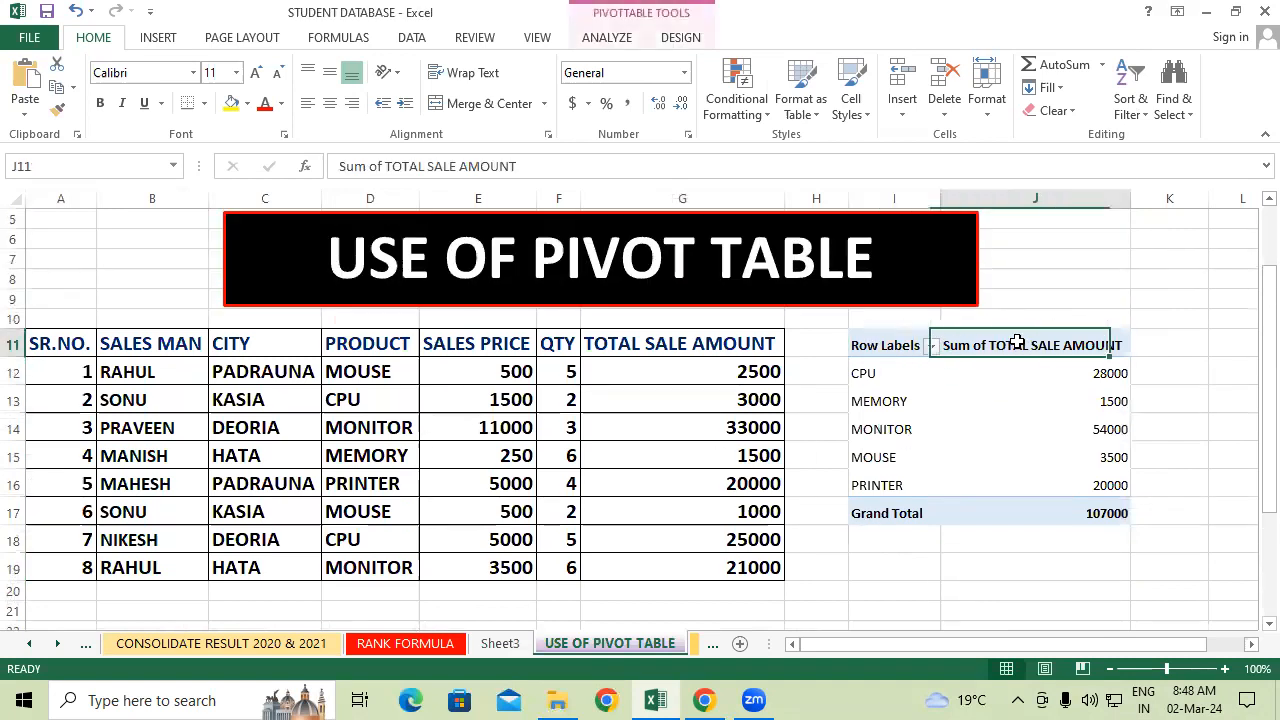
{"action": "left_click", "coordinate": [928, 607]}
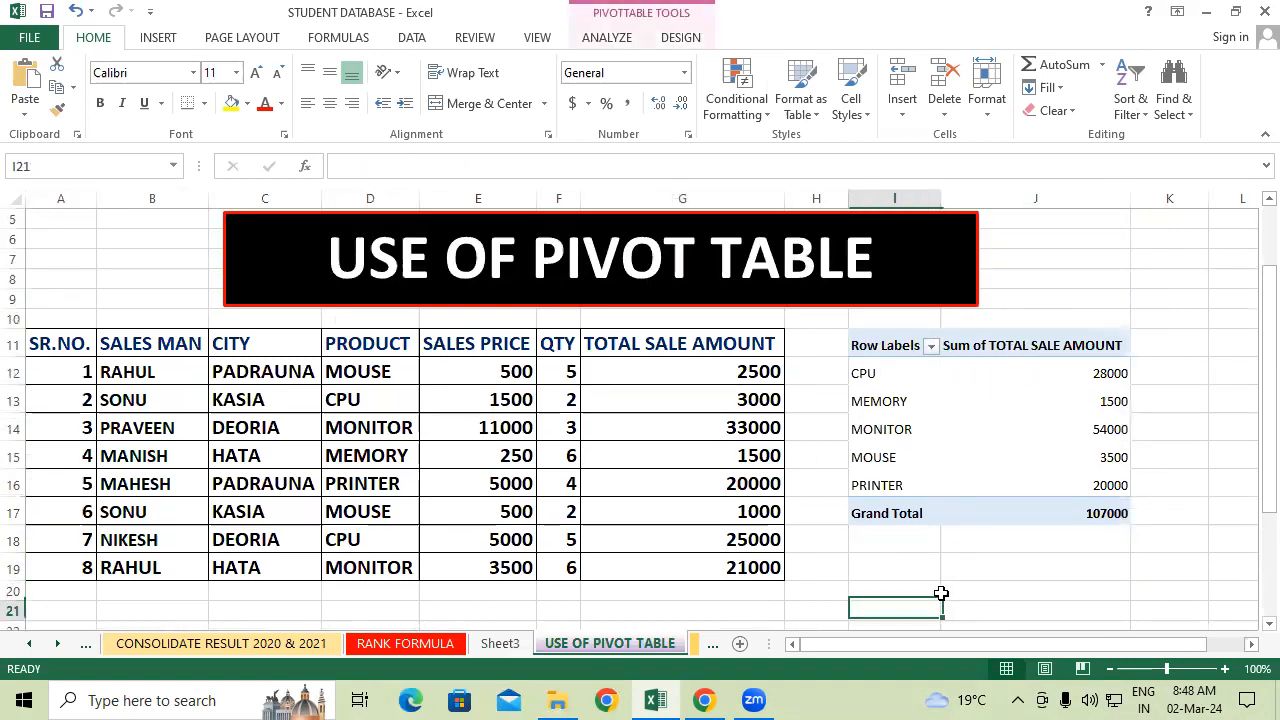
{"action": "left_click", "coordinate": [866, 352]}
{"action": "left_click", "coordinate": [958, 348]}
{"action": "scroll", "coordinate": [895, 505], "scroll_direction": "down", "scroll_amount": 5}
{"action": "scroll", "coordinate": [895, 503], "scroll_direction": "down", "scroll_amount": 5}
{"action": "scroll", "coordinate": [890, 503], "scroll_direction": "up", "scroll_amount": 10}
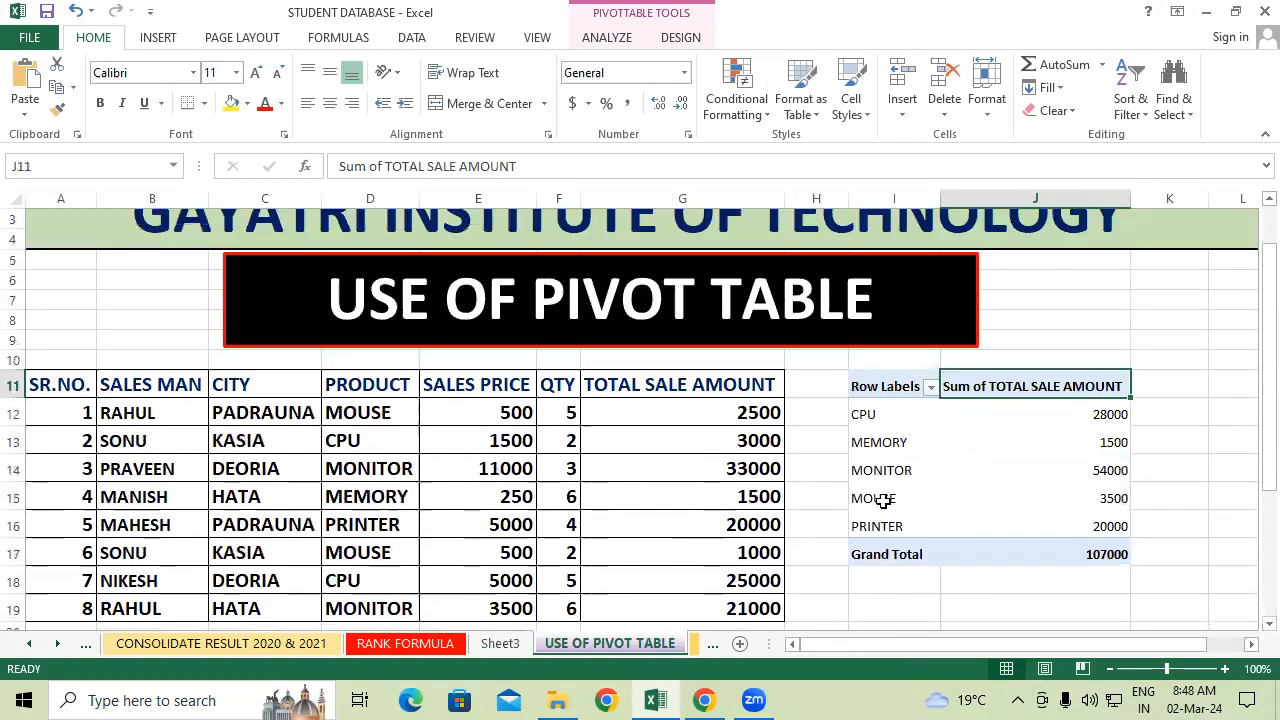
Filter the pivot table's PRODUCT rows to show only MEMORY
{"action": "left_click", "coordinate": [931, 388]}
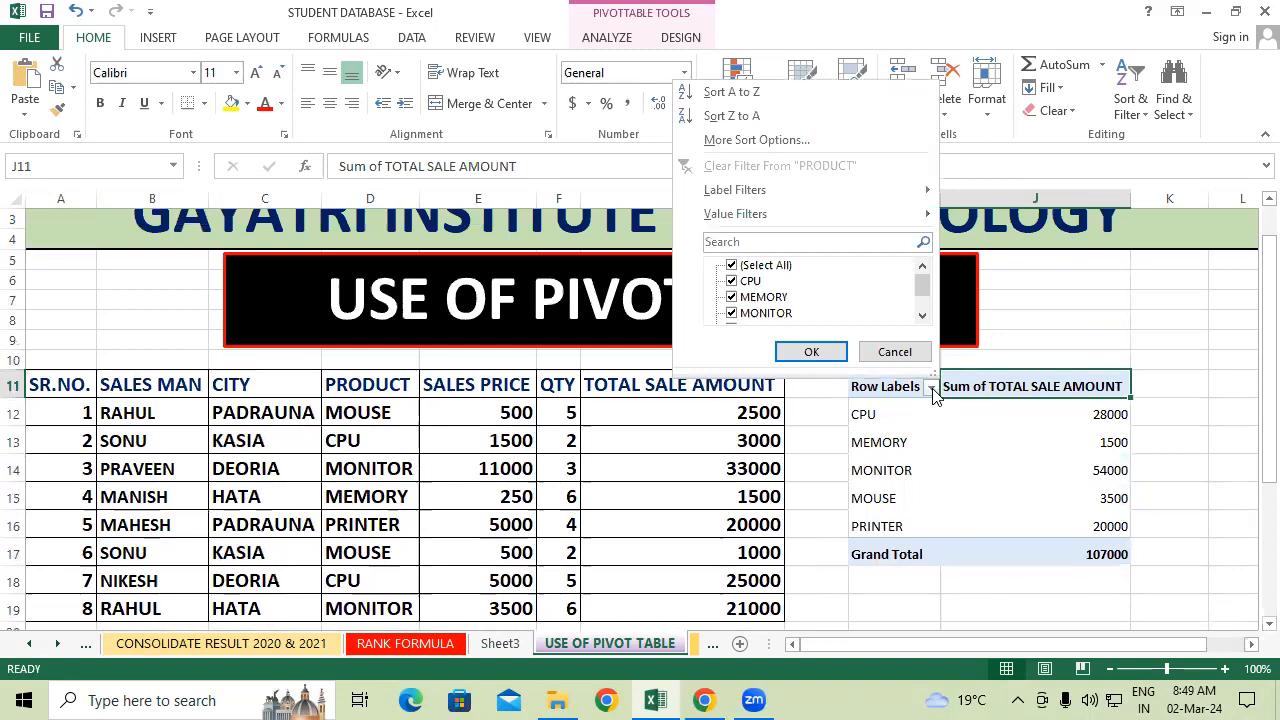
{"action": "left_click_drag", "start_coordinate": [925, 290], "coordinate": [923, 303]}
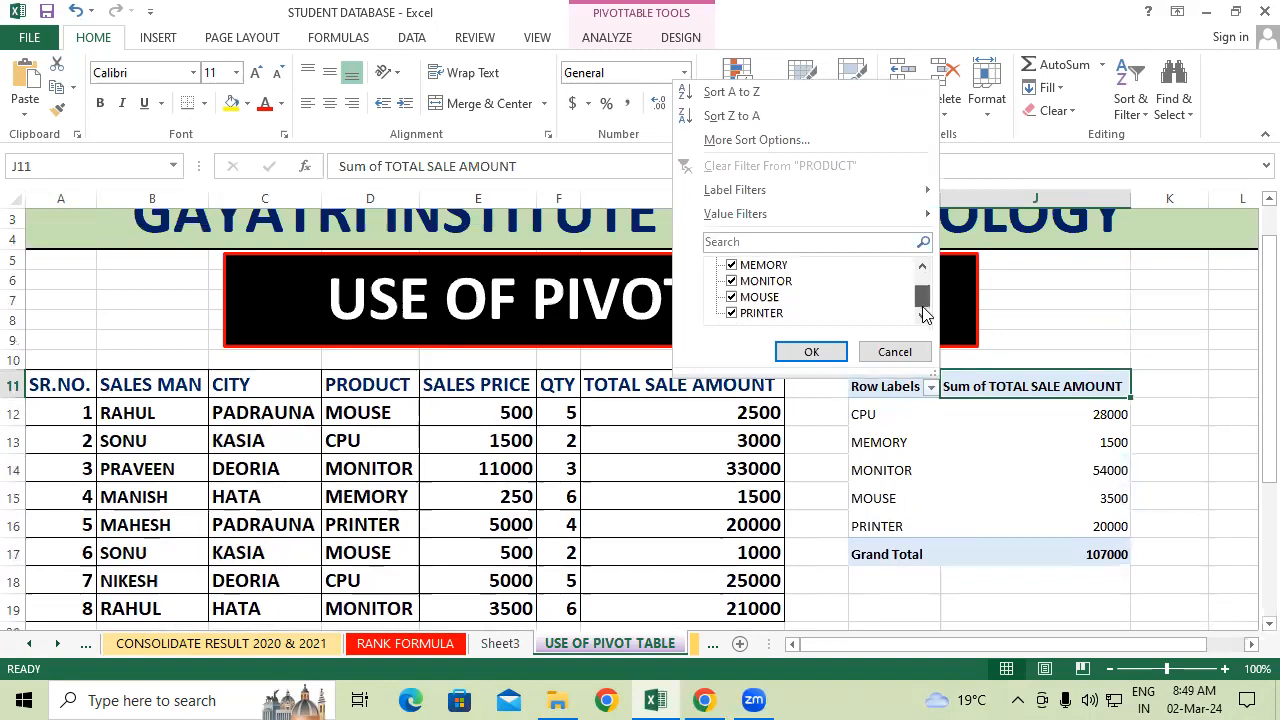
{"action": "left_click", "coordinate": [741, 318]}
{"action": "left_click_drag", "start_coordinate": [928, 305], "coordinate": [925, 289]}
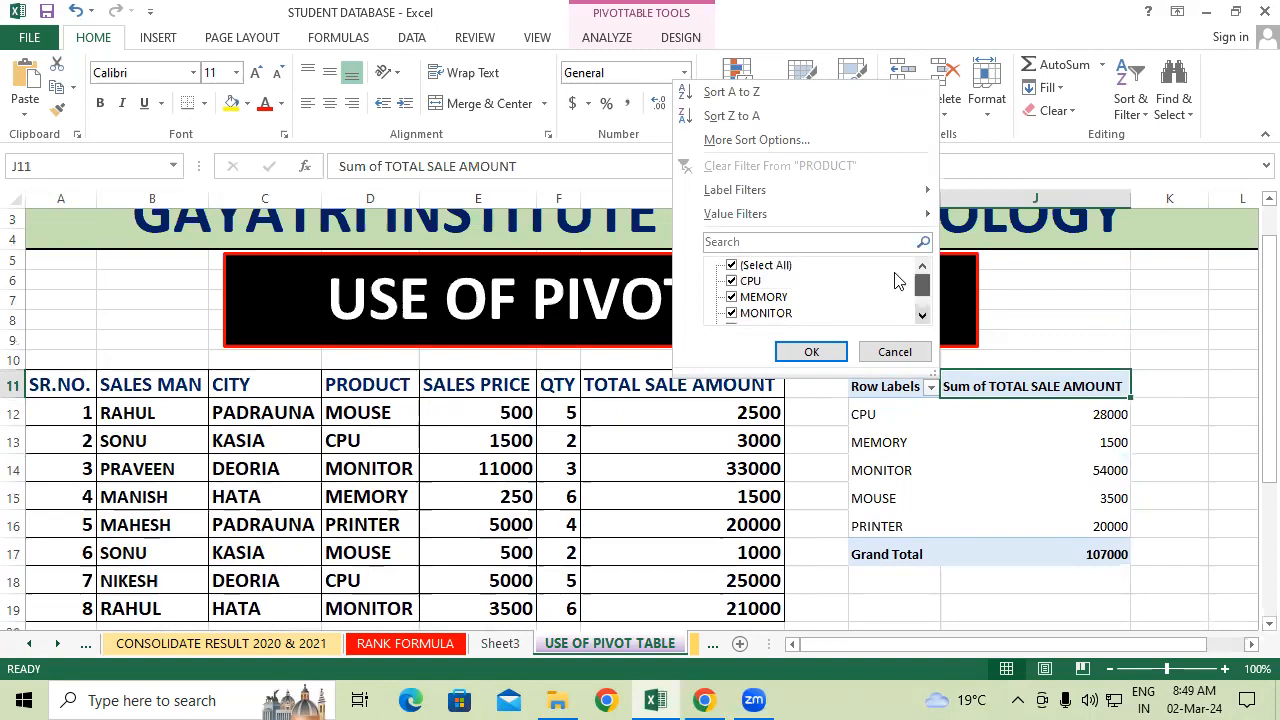
{"action": "left_click", "coordinate": [740, 266]}
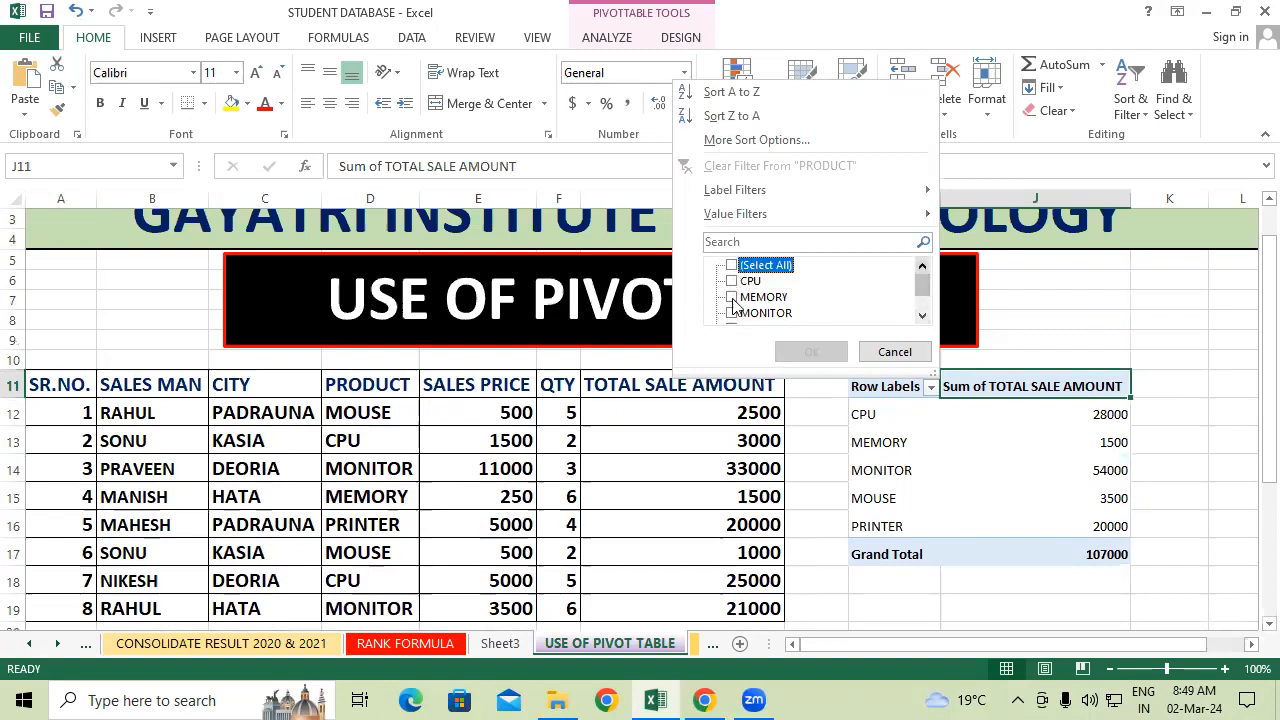
{"action": "left_click", "coordinate": [731, 297]}
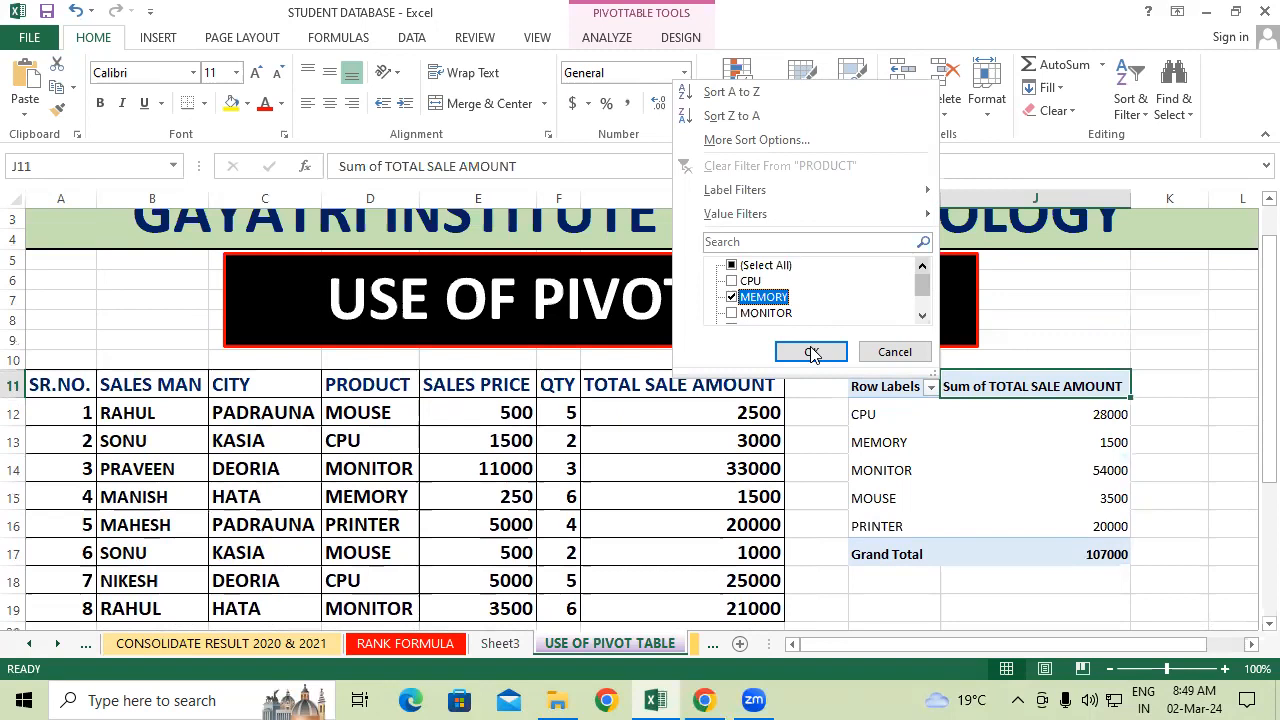
{"action": "left_click", "coordinate": [811, 351]}
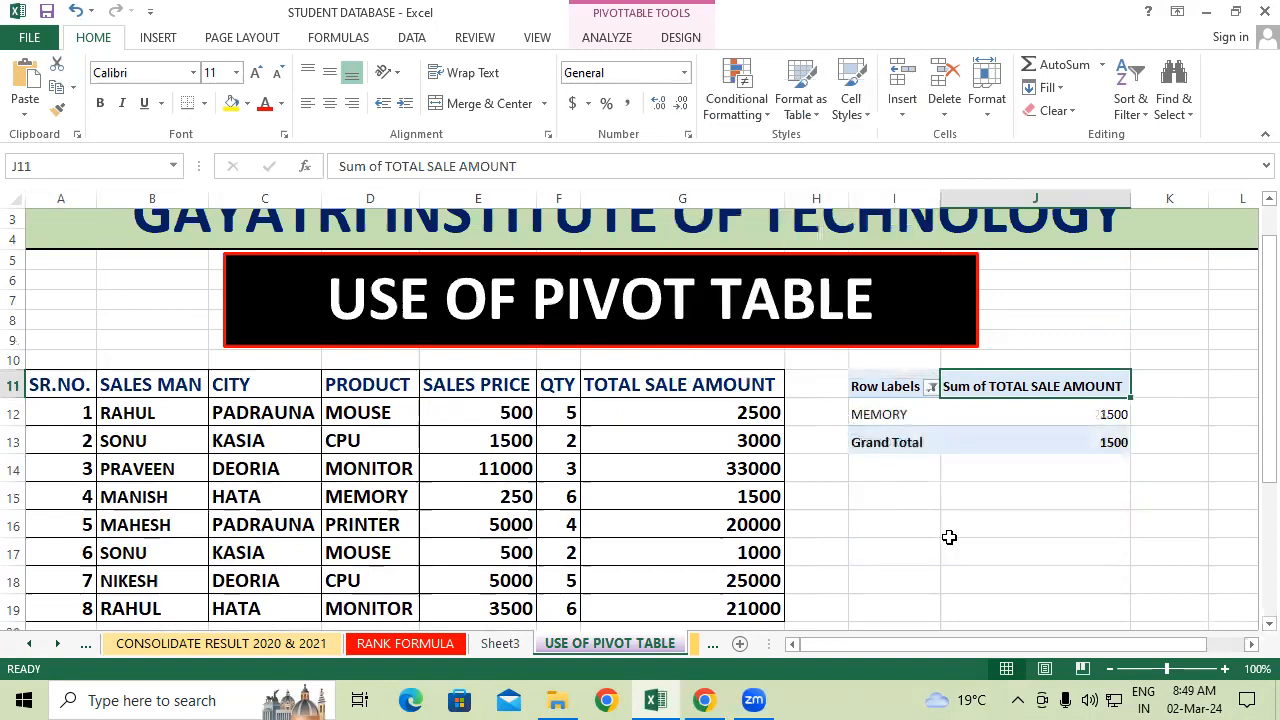
Clear the MEMORY-filtered pivot table beside the sales data completely, removing both its contents and formatting
{"action": "scroll", "coordinate": [967, 539], "scroll_direction": "down", "scroll_amount": 3}
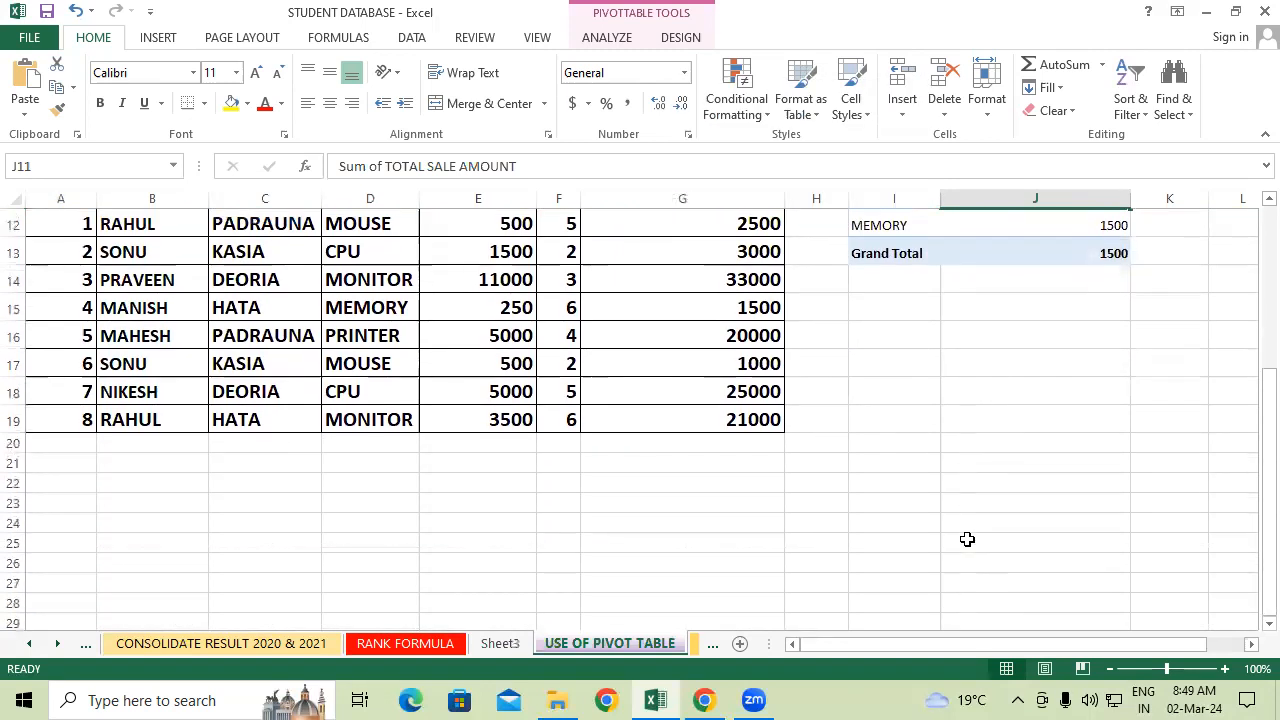
{"action": "scroll", "coordinate": [967, 539], "scroll_direction": "up", "scroll_amount": 3}
{"action": "left_click_drag", "start_coordinate": [863, 321], "coordinate": [1106, 426]}
{"action": "left_click", "coordinate": [1057, 111]}
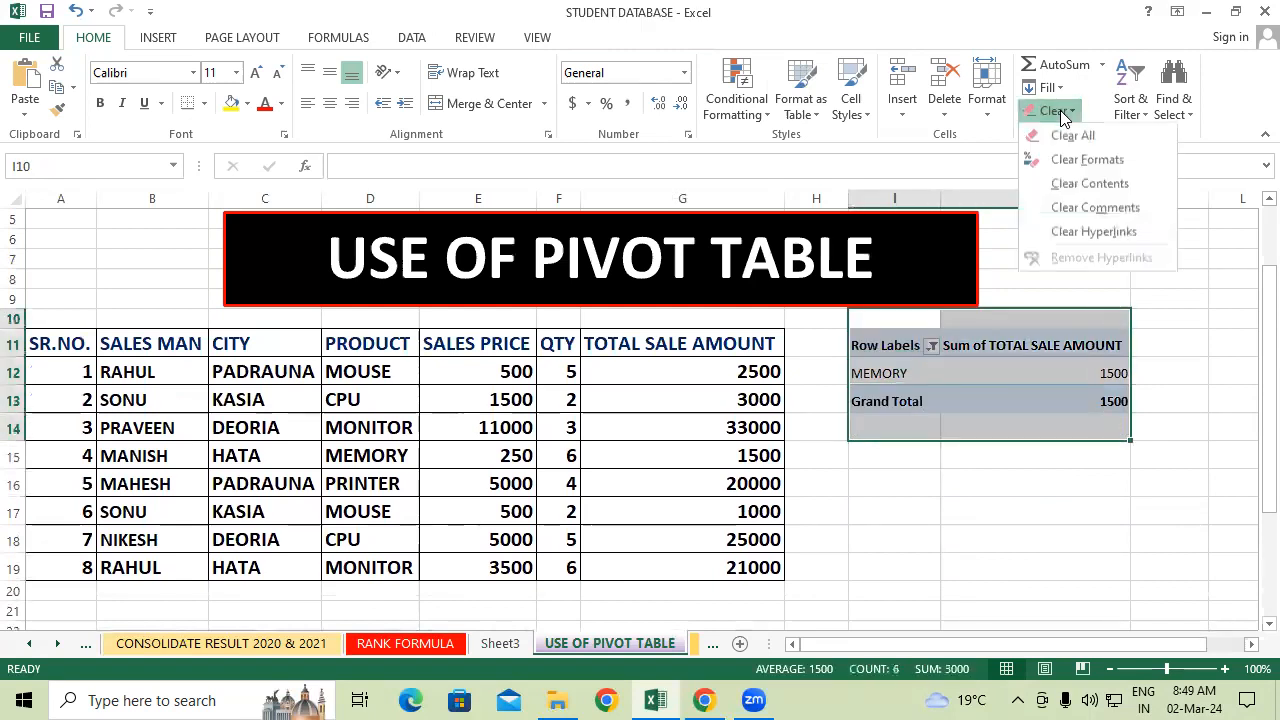
{"action": "left_click", "coordinate": [1070, 135]}
{"action": "left_click", "coordinate": [1066, 518]}
Create a pivot table from the sales data in A11:G19, placed on the existing worksheet at cell J11
{"action": "scroll", "coordinate": [1069, 525], "scroll_direction": "down", "scroll_amount": 2}
{"action": "scroll", "coordinate": [1069, 525], "scroll_direction": "down", "scroll_amount": 2}
{"action": "scroll", "coordinate": [1069, 525], "scroll_direction": "up", "scroll_amount": 3}
{"action": "left_click_drag", "start_coordinate": [71, 324], "coordinate": [695, 540]}
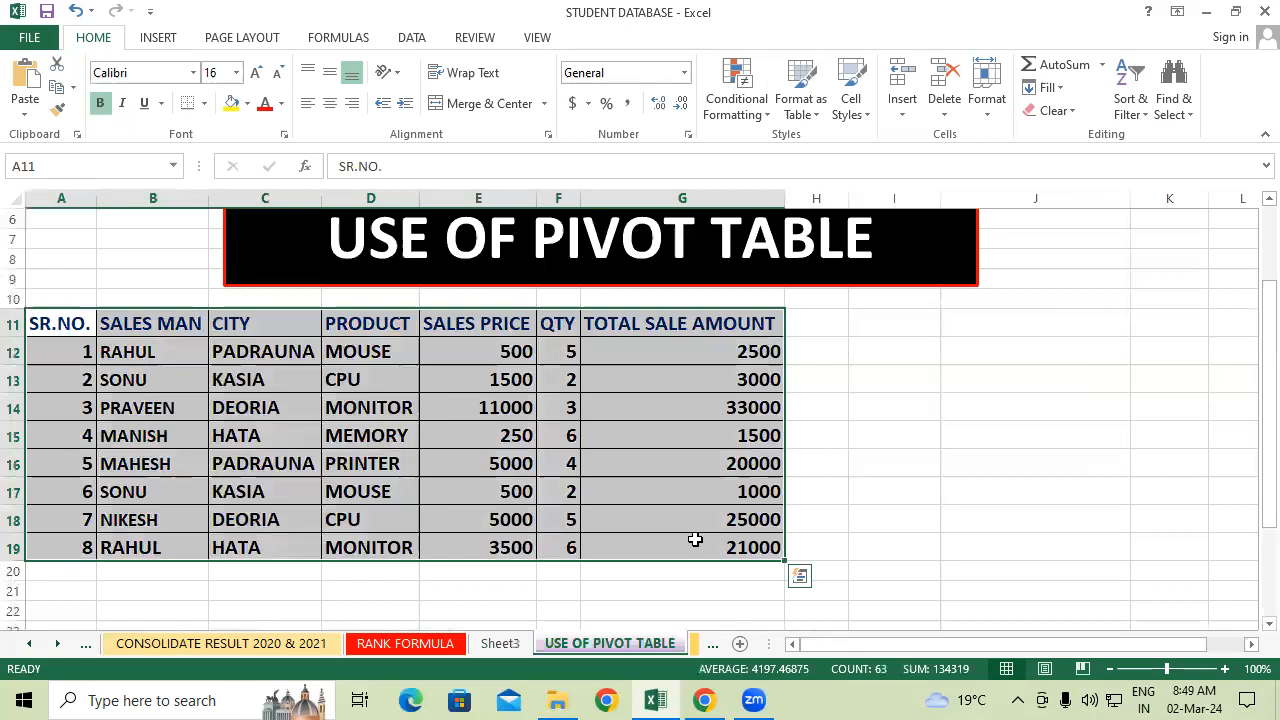
{"action": "left_click", "coordinate": [170, 42]}
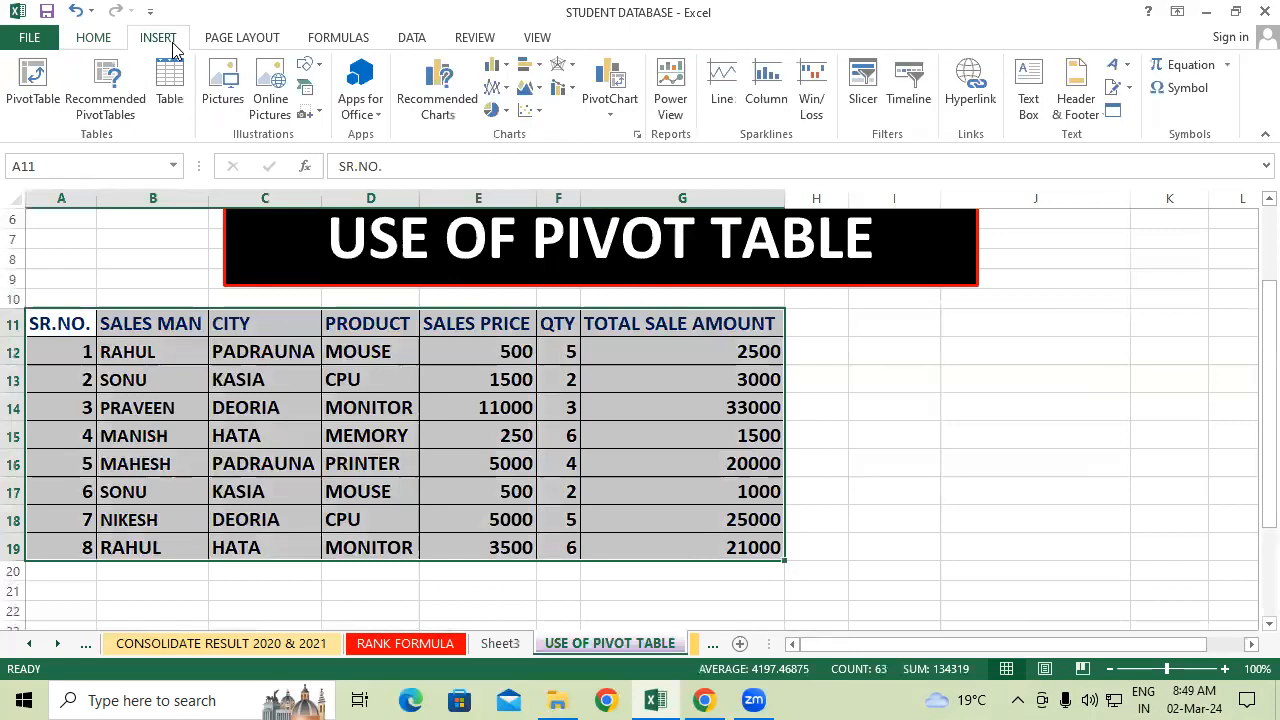
{"action": "left_click", "coordinate": [33, 88]}
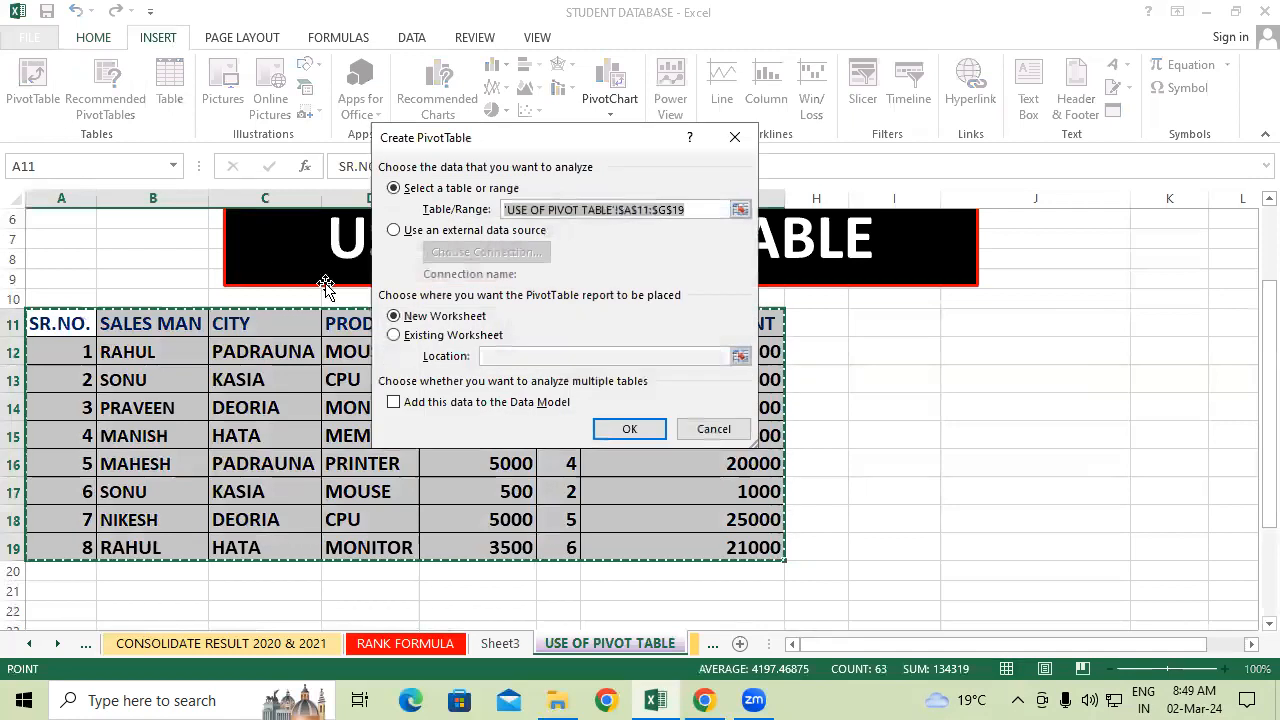
{"action": "left_click", "coordinate": [437, 337]}
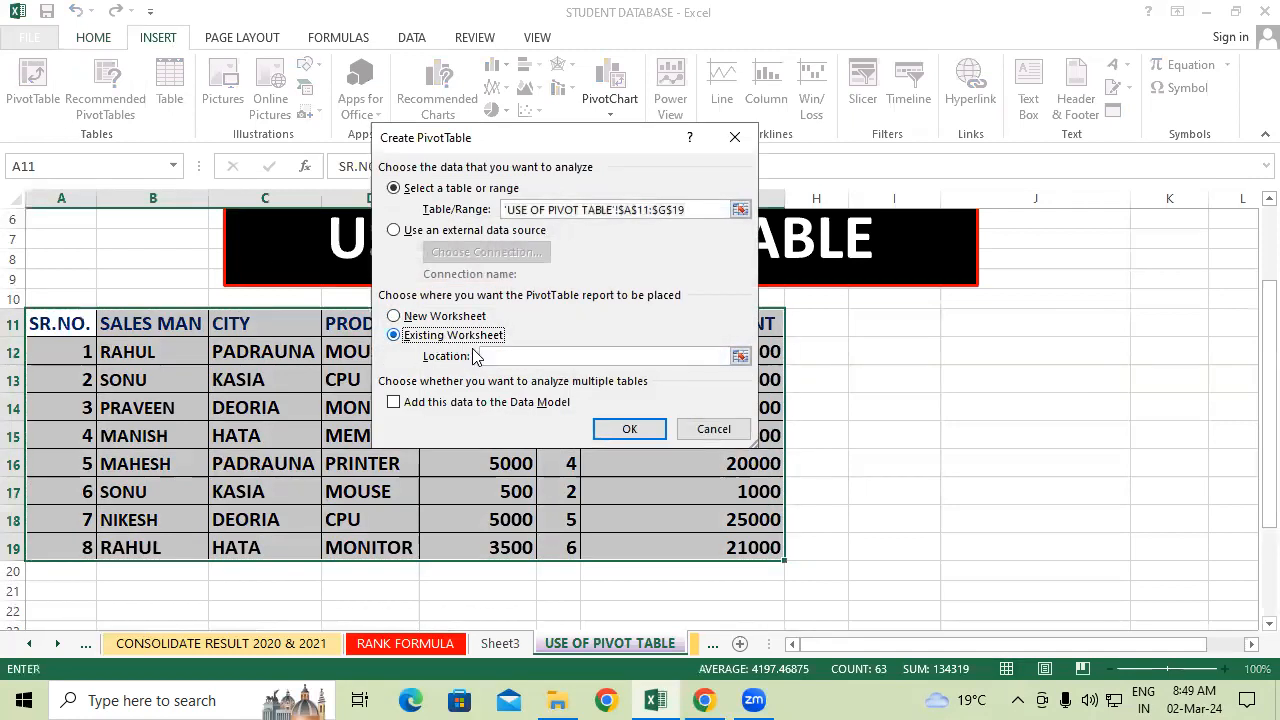
{"action": "left_click", "coordinate": [508, 355]}
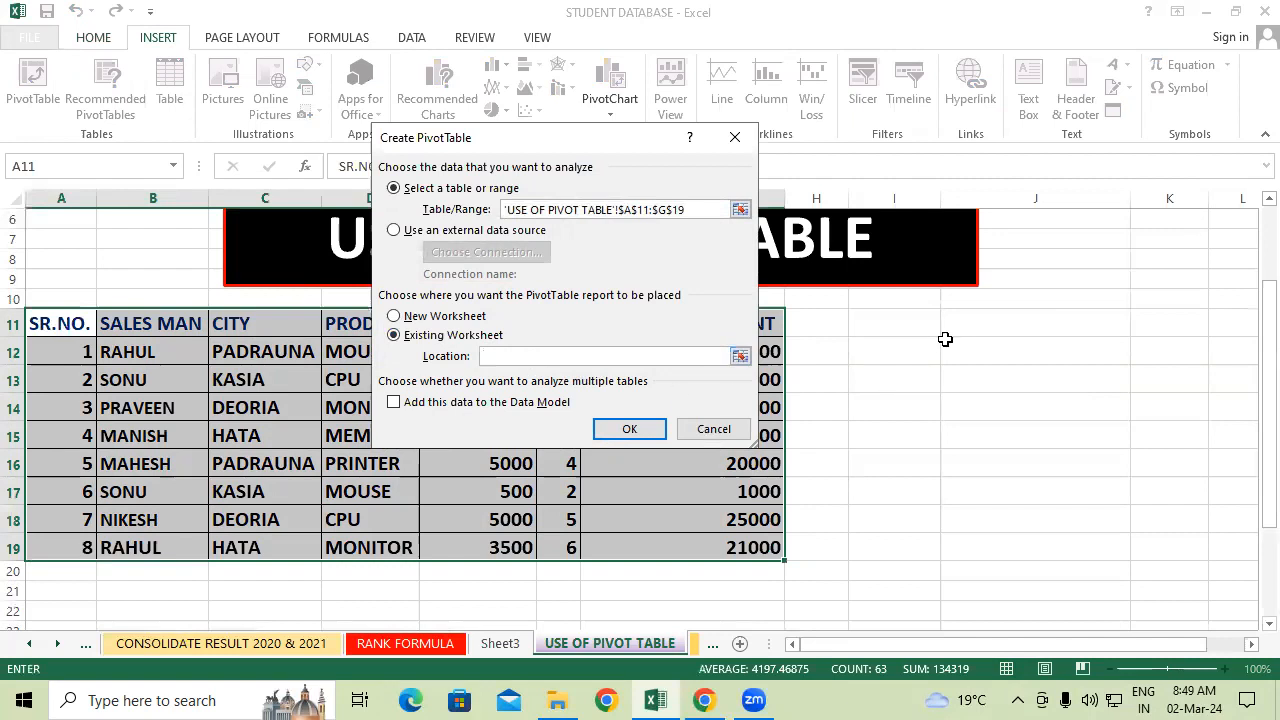
{"action": "left_click", "coordinate": [1016, 316]}
{"action": "left_click", "coordinate": [655, 428]}
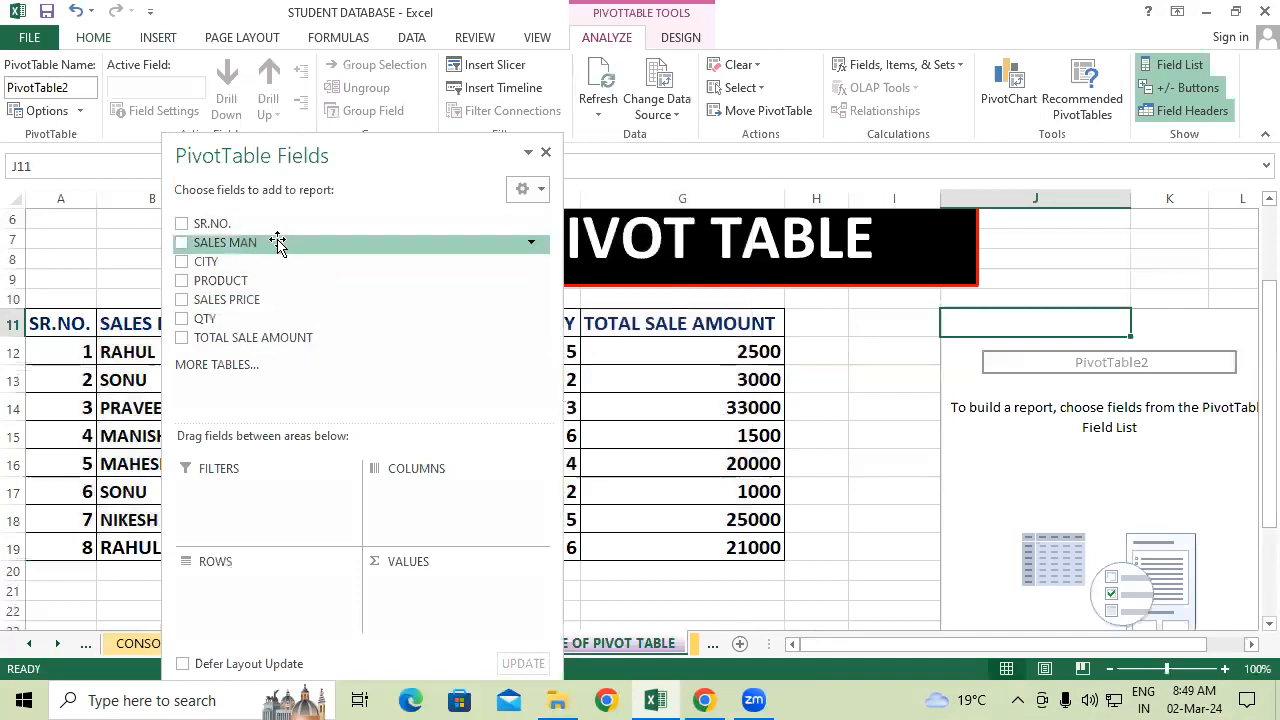
Add SALES MAN and PRODUCT as rows and the sums of QTY and TOTAL SALE AMOUNT as values in the pivot table
{"action": "left_click", "coordinate": [181, 250]}
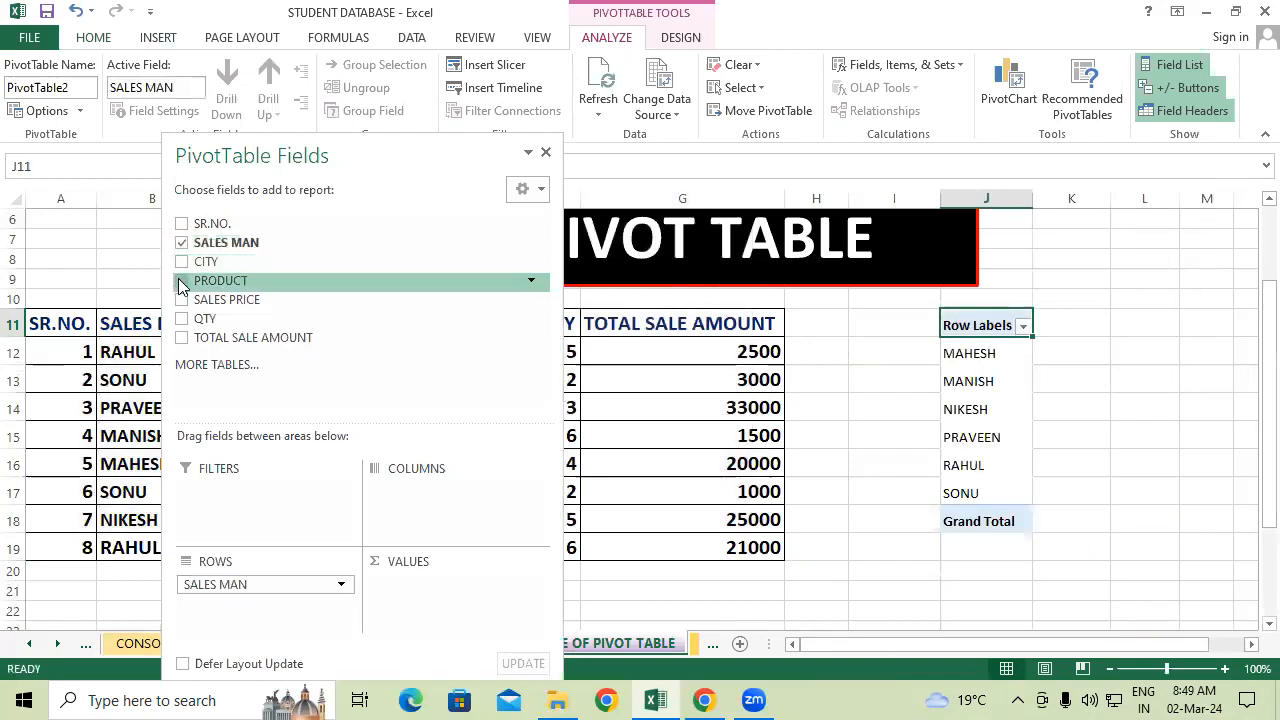
{"action": "left_click", "coordinate": [181, 282]}
{"action": "left_click", "coordinate": [182, 320]}
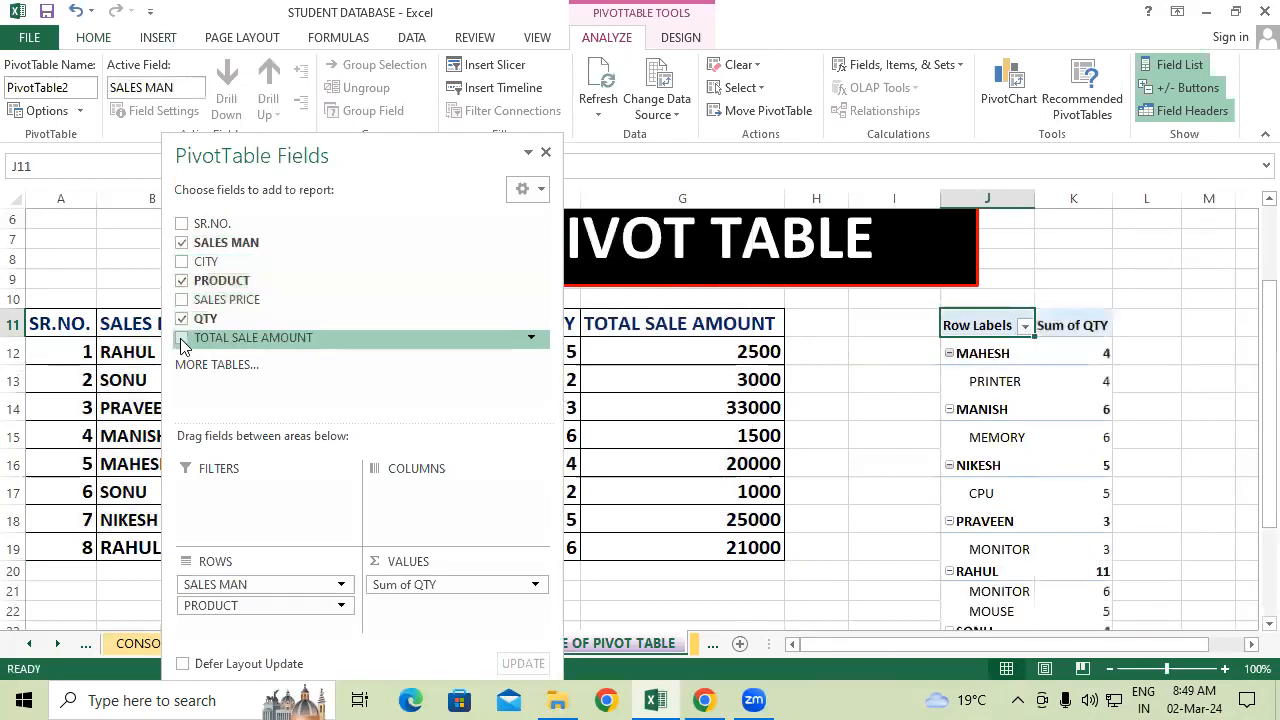
{"action": "left_click", "coordinate": [182, 339]}
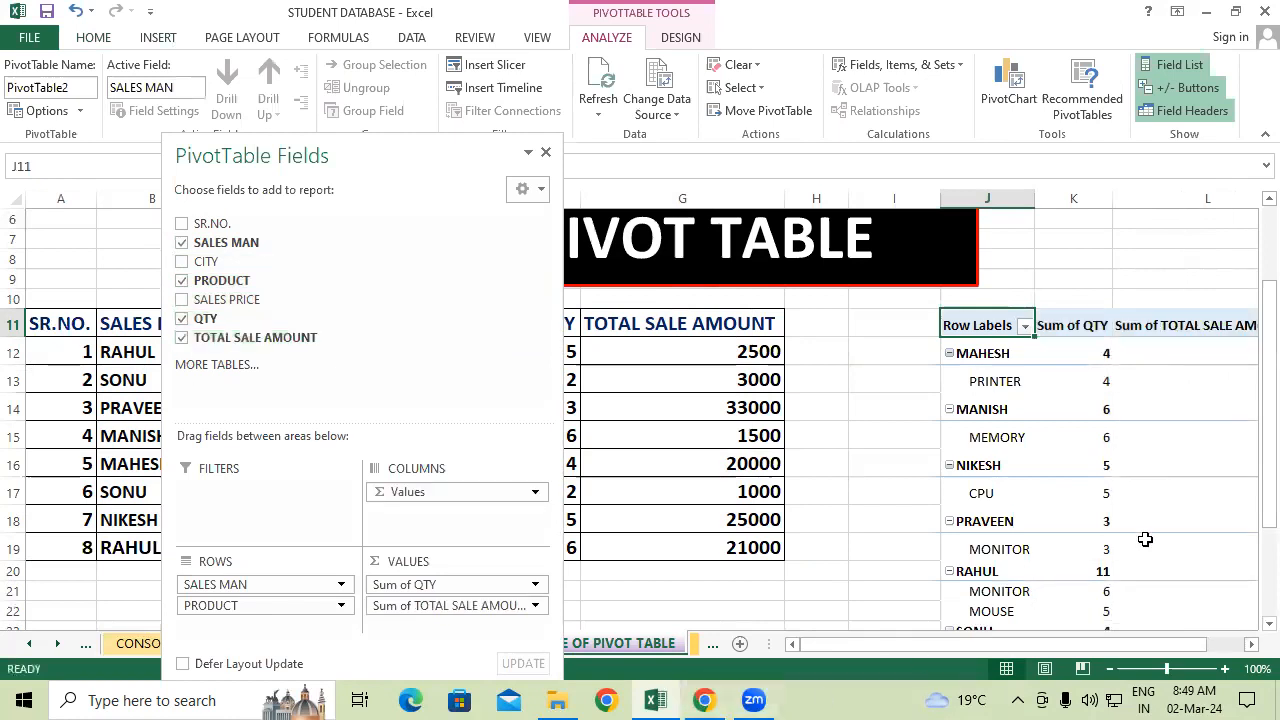
{"action": "left_click_drag", "start_coordinate": [1005, 650], "coordinate": [1128, 645]}
{"action": "scroll", "coordinate": [1099, 541], "scroll_direction": "down", "scroll_amount": 1}
{"action": "scroll", "coordinate": [1099, 541], "scroll_direction": "down", "scroll_amount": 2}
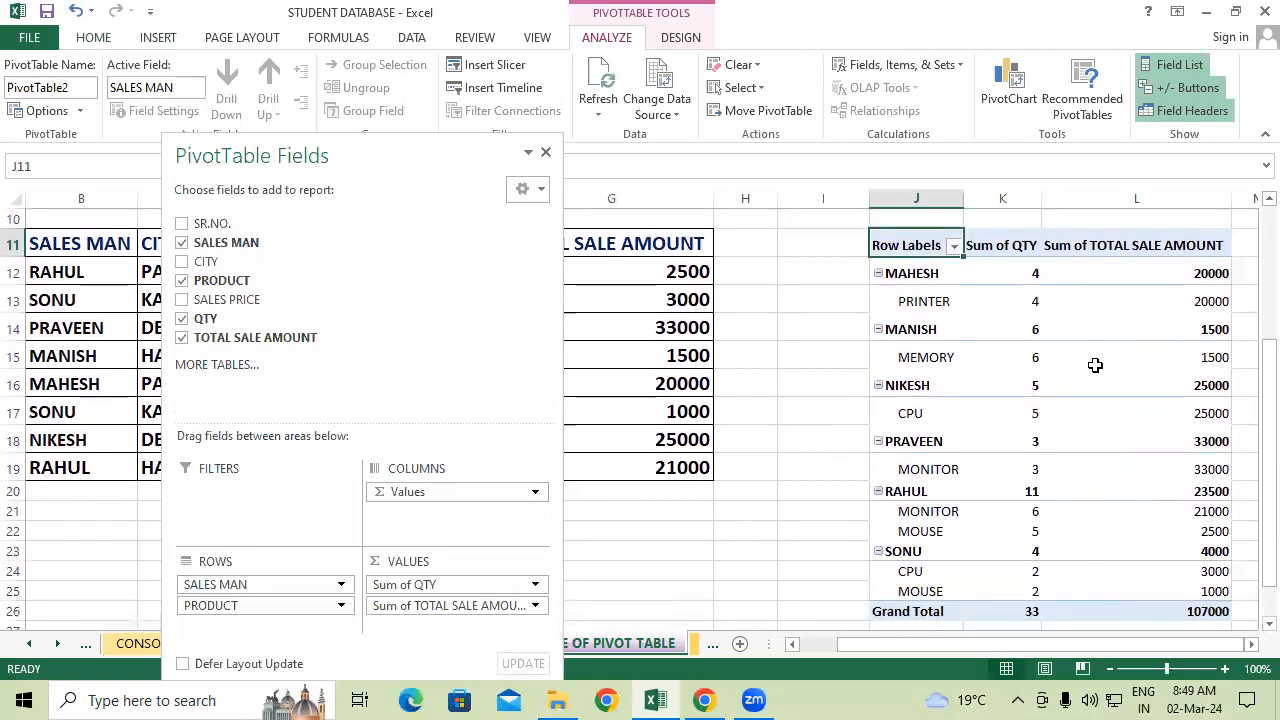
{"action": "mouse_move", "coordinate": [1095, 365]}
{"action": "mouse_move", "coordinate": [1179, 425]}
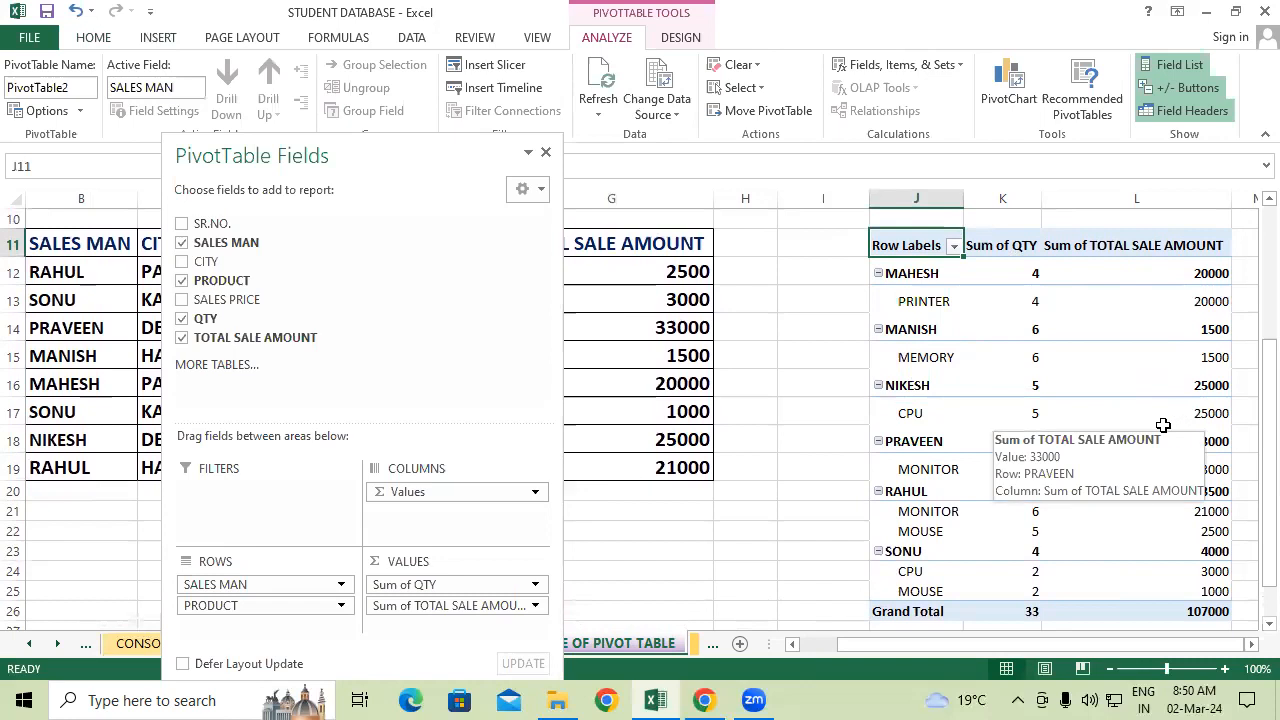
Add the sum of SALES PRICE to the pivot table's values and review the added column
{"action": "left_click", "coordinate": [181, 303]}
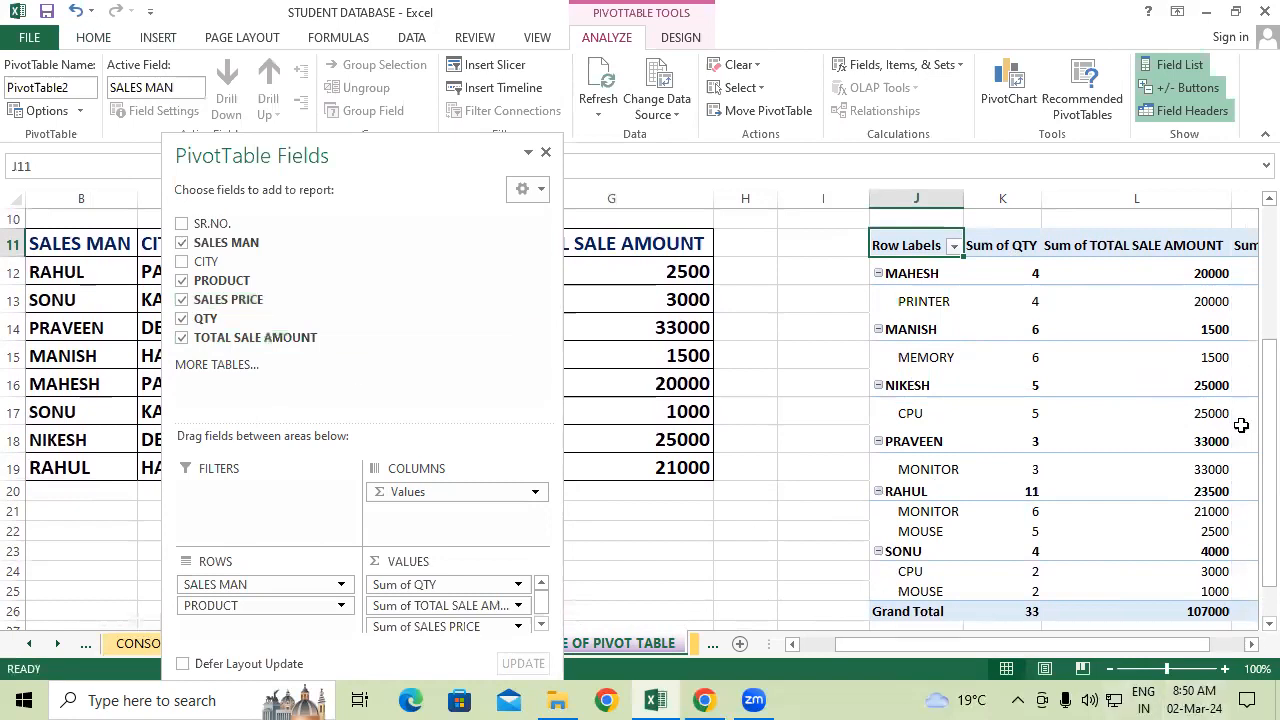
{"action": "left_click", "coordinate": [1251, 644]}
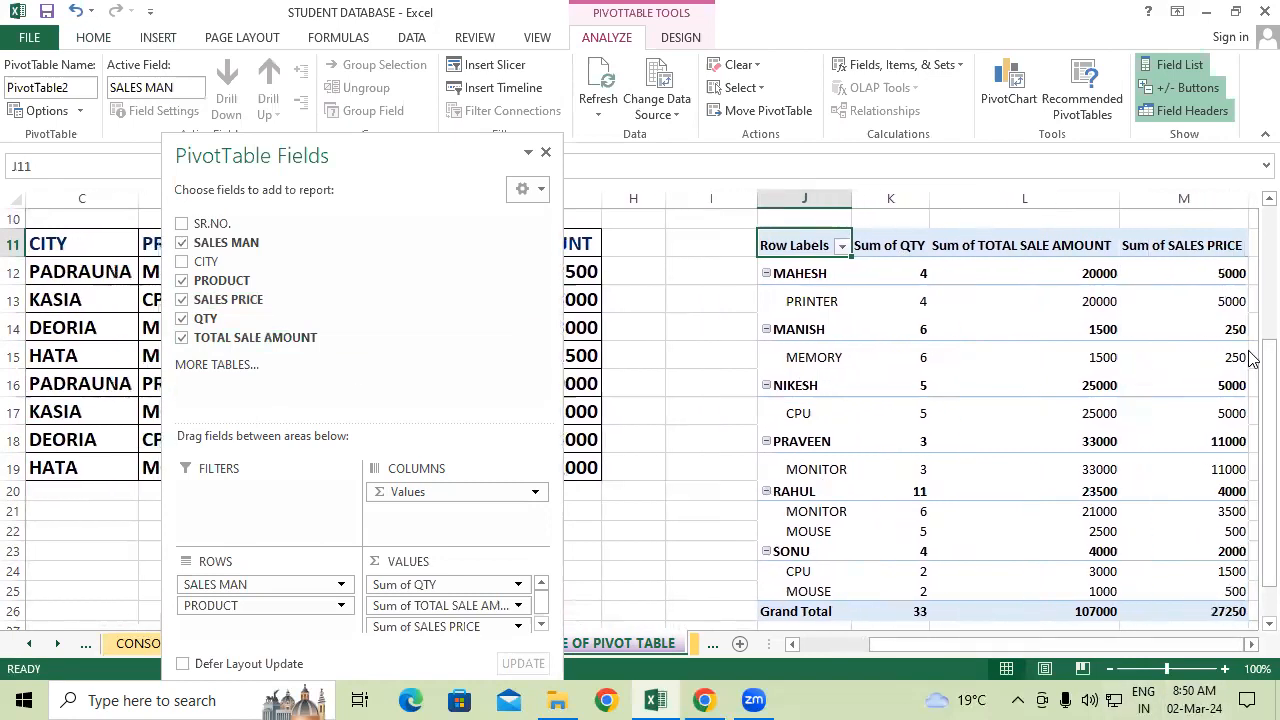
{"action": "left_click", "coordinate": [1251, 644]}
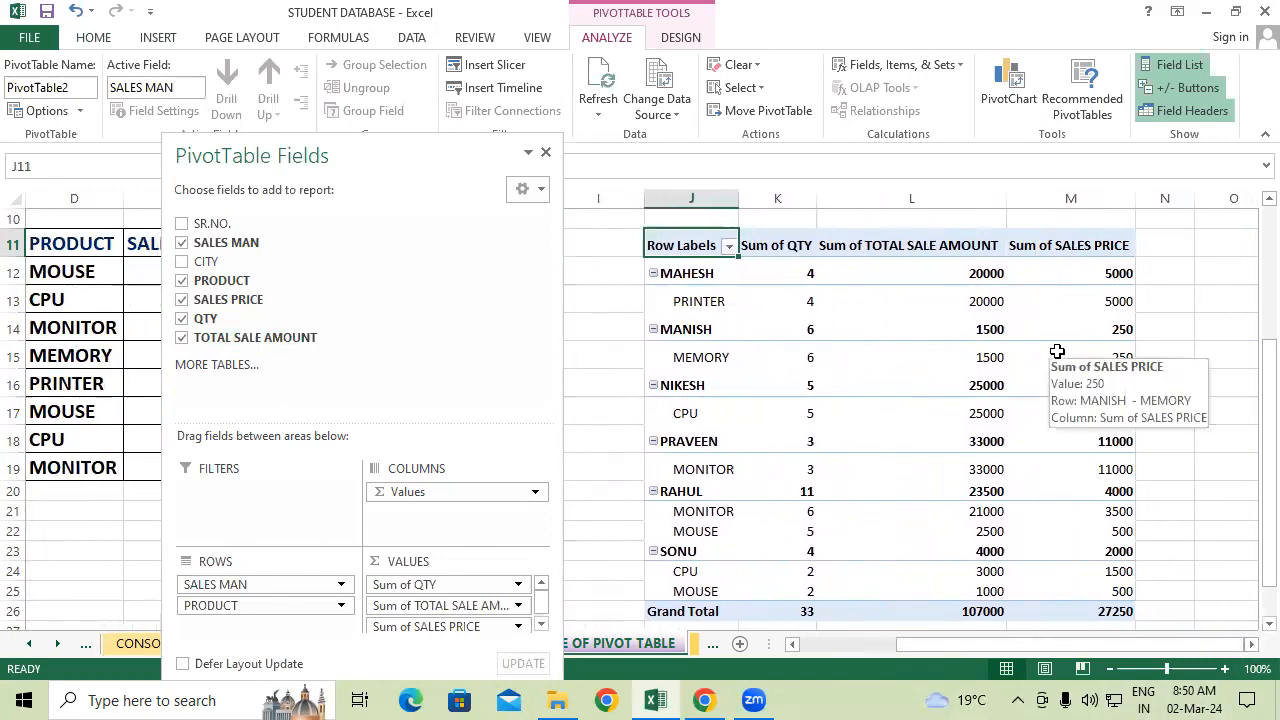
{"action": "mouse_move", "coordinate": [1033, 438]}
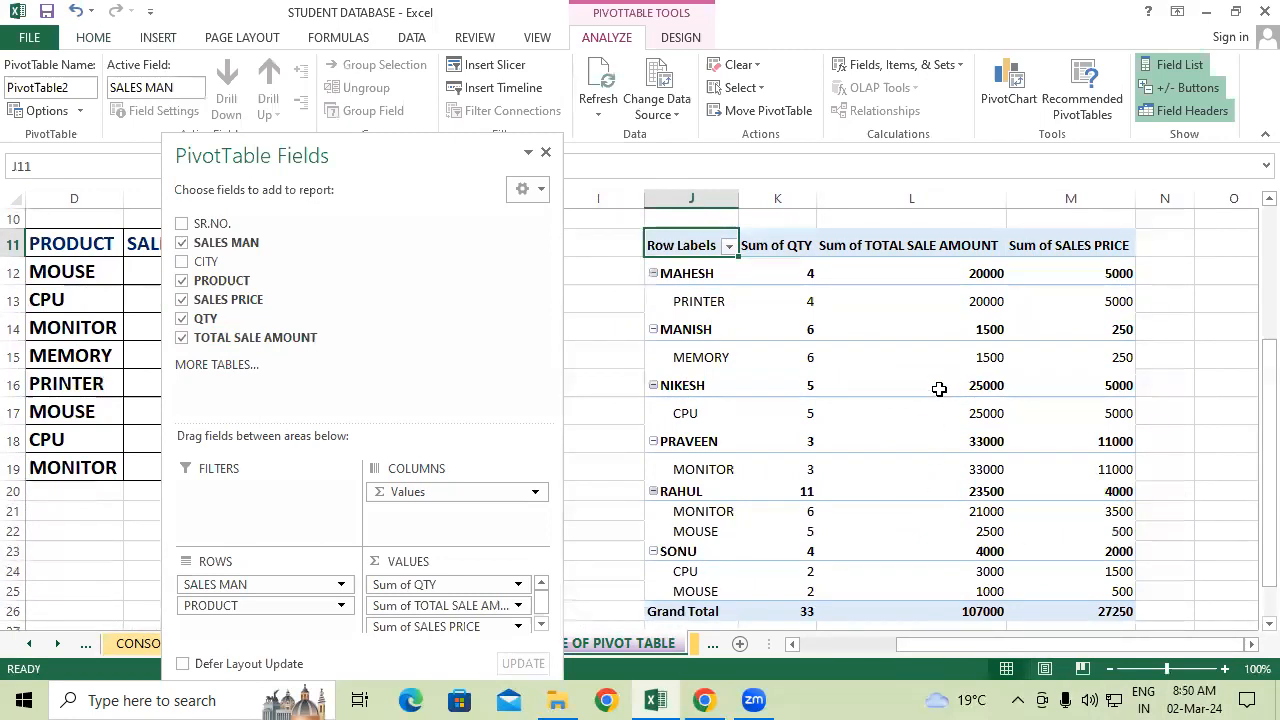
{"action": "mouse_move", "coordinate": [939, 389]}
Move the SALES MAN and PRODUCT fields from the pivot table's rows to its columns
{"action": "left_click_drag", "start_coordinate": [363, 160], "coordinate": [418, 27]}
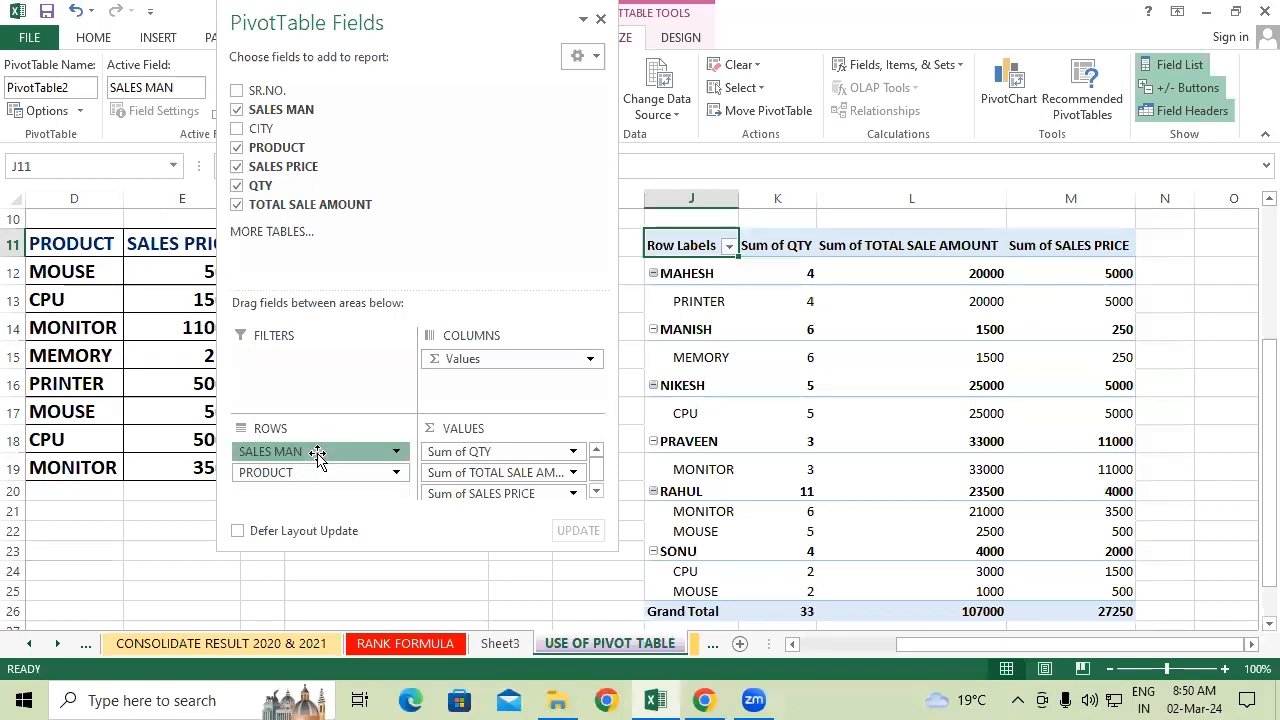
{"action": "left_click_drag", "start_coordinate": [318, 453], "coordinate": [462, 390]}
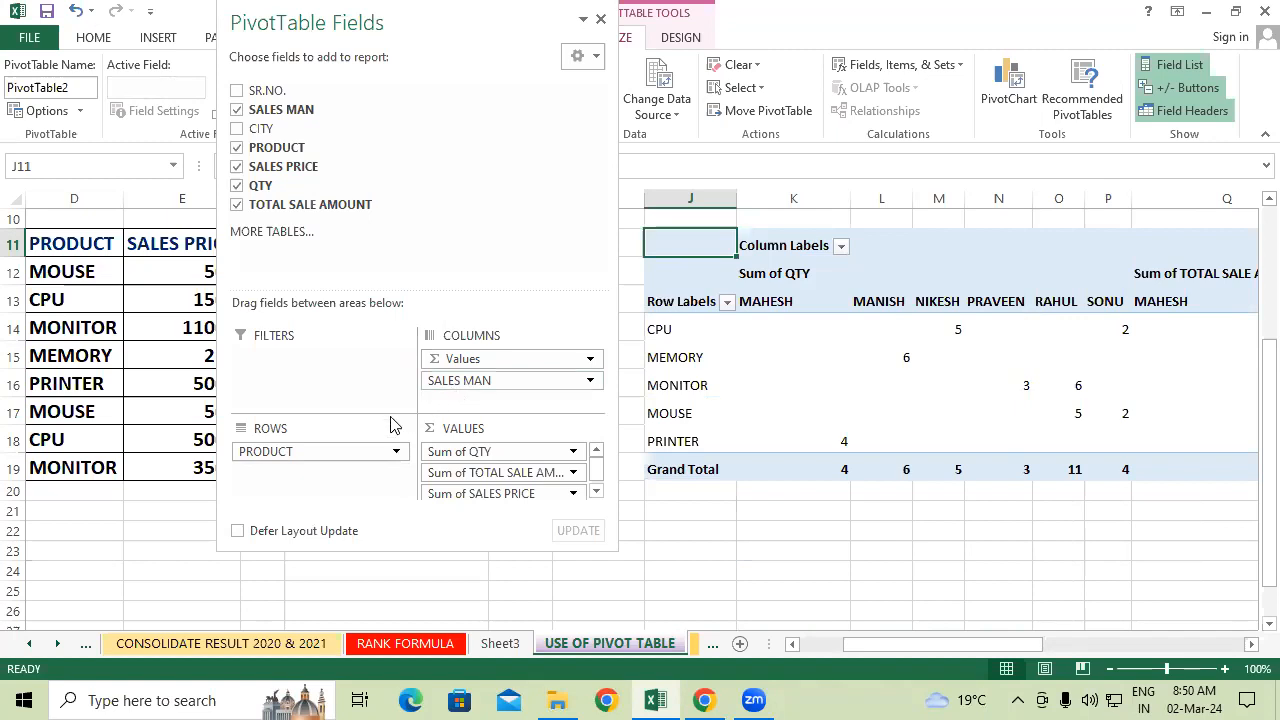
{"action": "left_click_drag", "start_coordinate": [331, 457], "coordinate": [475, 412]}
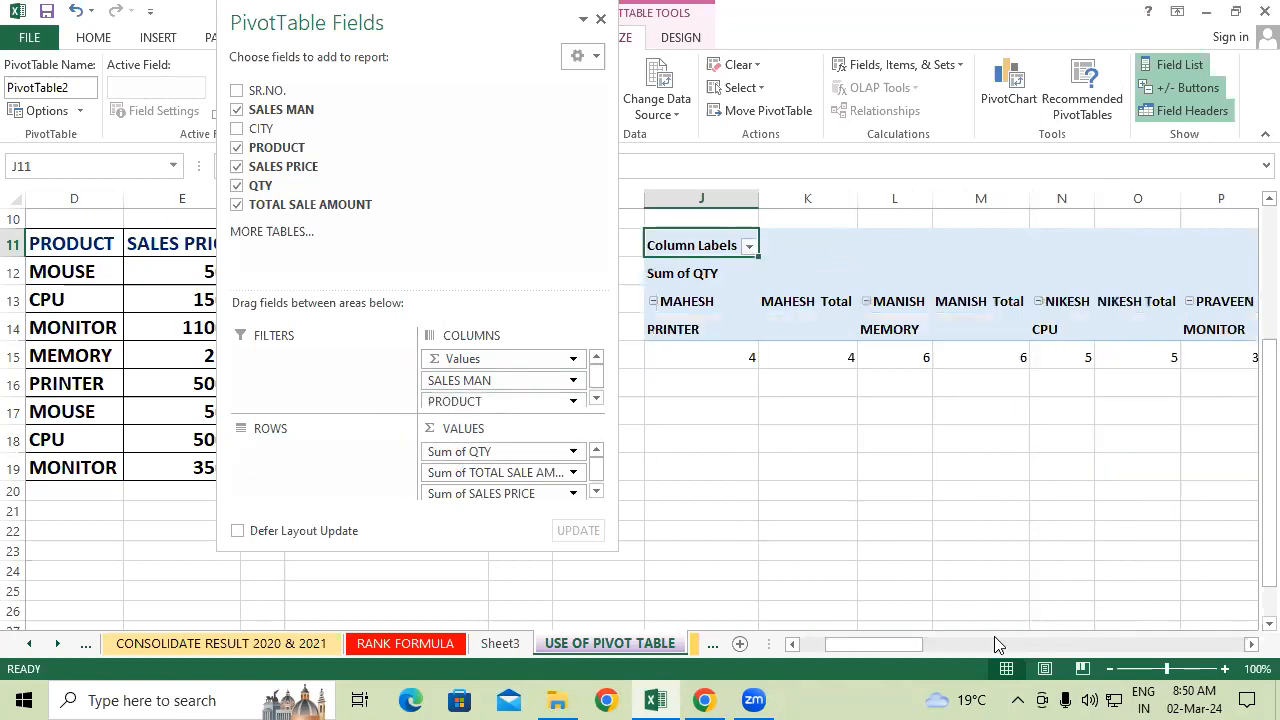
{"action": "left_click", "coordinate": [878, 646]}
{"action": "left_click_drag", "start_coordinate": [878, 644], "coordinate": [639, 623]}
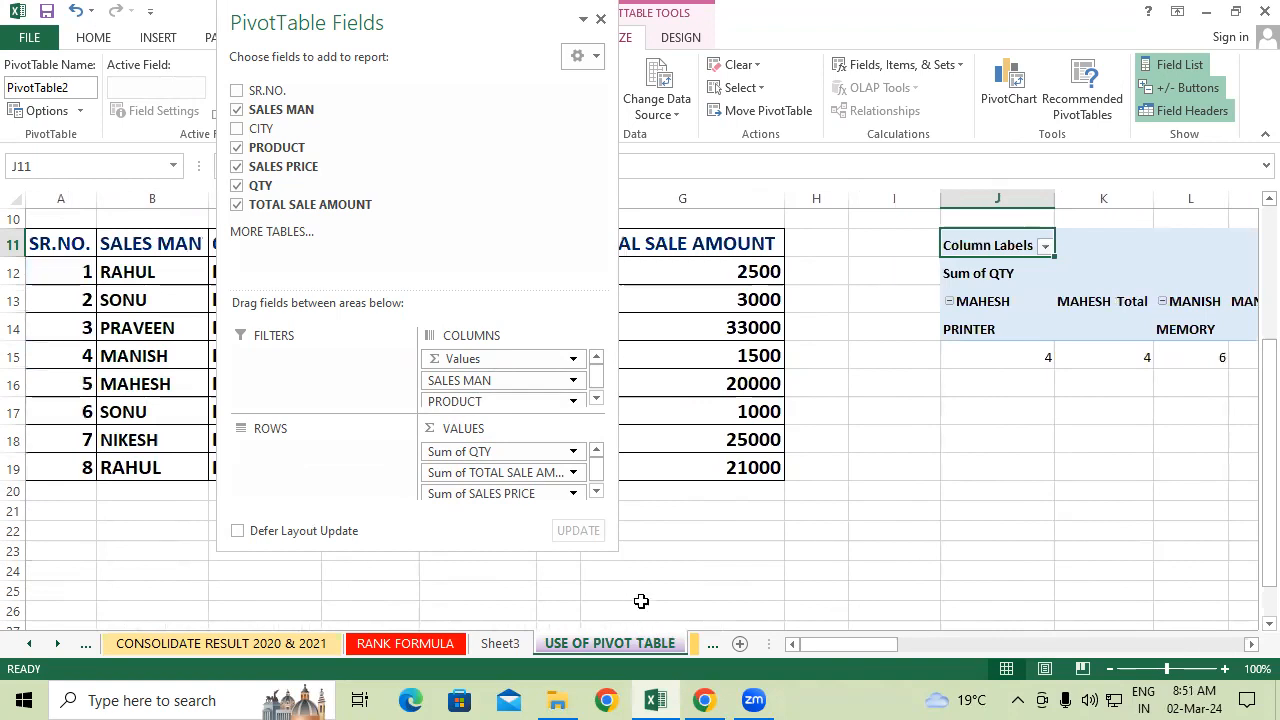
Return the SALES MAN and PRODUCT fields to the pivot table's rows, with SALES MAN above PRODUCT
{"action": "left_click_drag", "start_coordinate": [487, 378], "coordinate": [300, 455]}
{"action": "left_click_drag", "start_coordinate": [491, 380], "coordinate": [286, 490]}
{"action": "left_click_drag", "start_coordinate": [480, 385], "coordinate": [285, 478]}
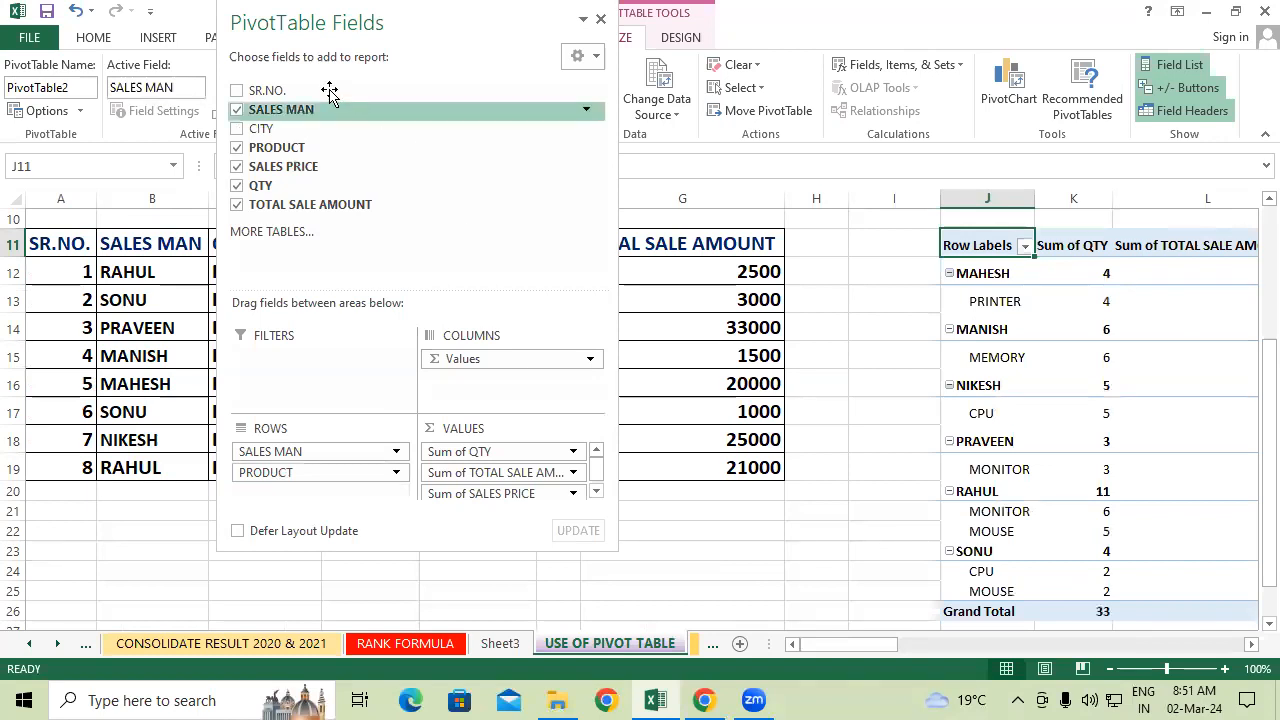
Move the field list clear of the pivot table and filter SALES MAN to only the salesman of record 1
{"action": "left_click_drag", "start_coordinate": [400, 31], "coordinate": [488, 168]}
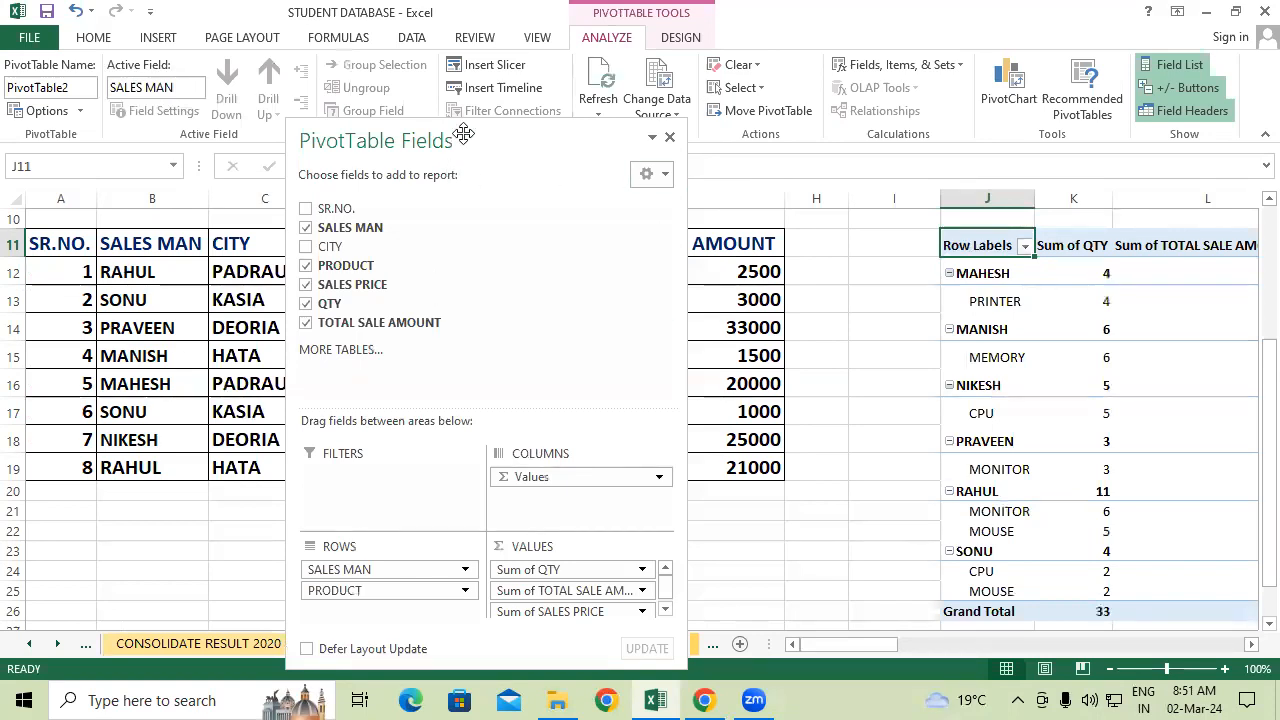
{"action": "left_click_drag", "start_coordinate": [464, 131], "coordinate": [300, 135]}
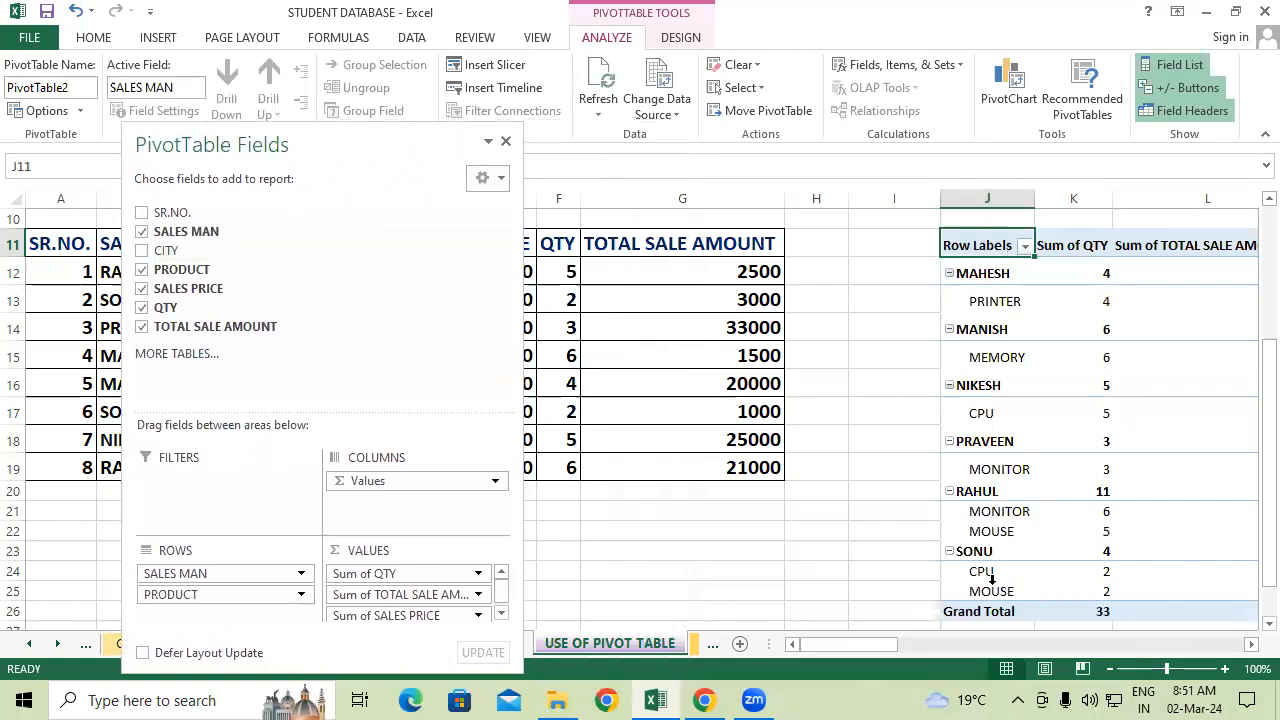
{"action": "left_click", "coordinate": [1024, 247]}
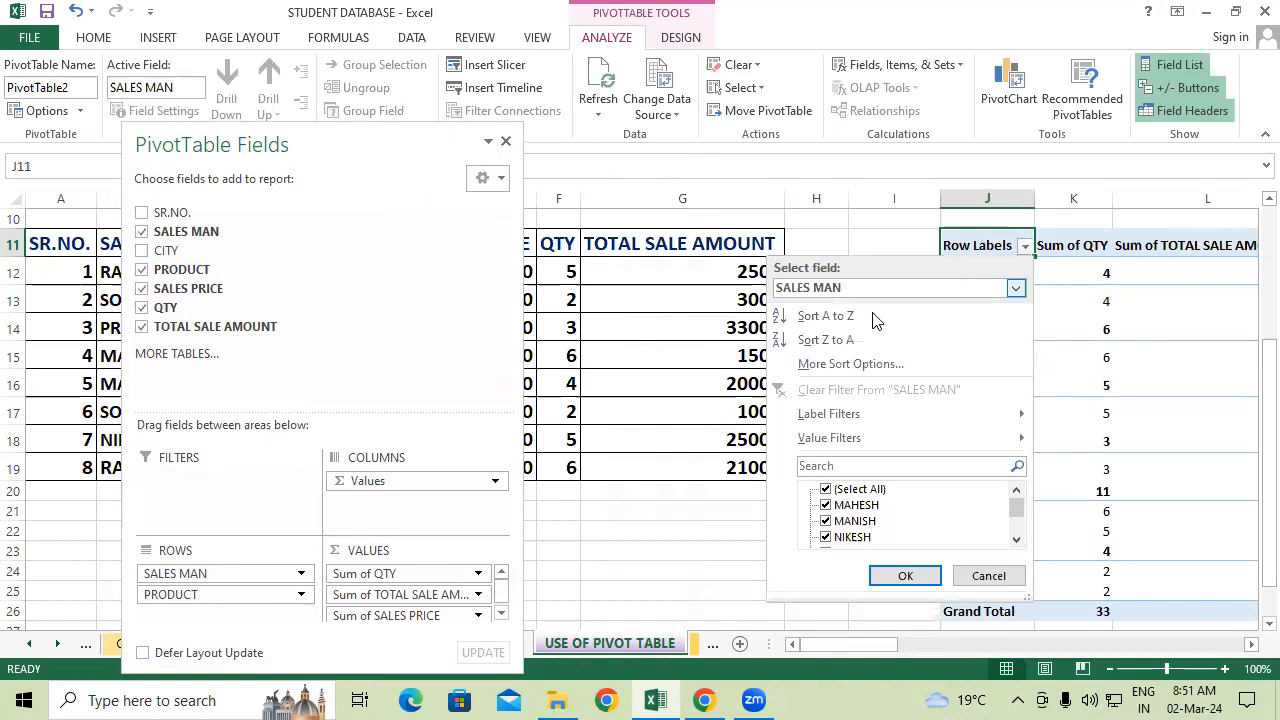
{"action": "left_click", "coordinate": [825, 490]}
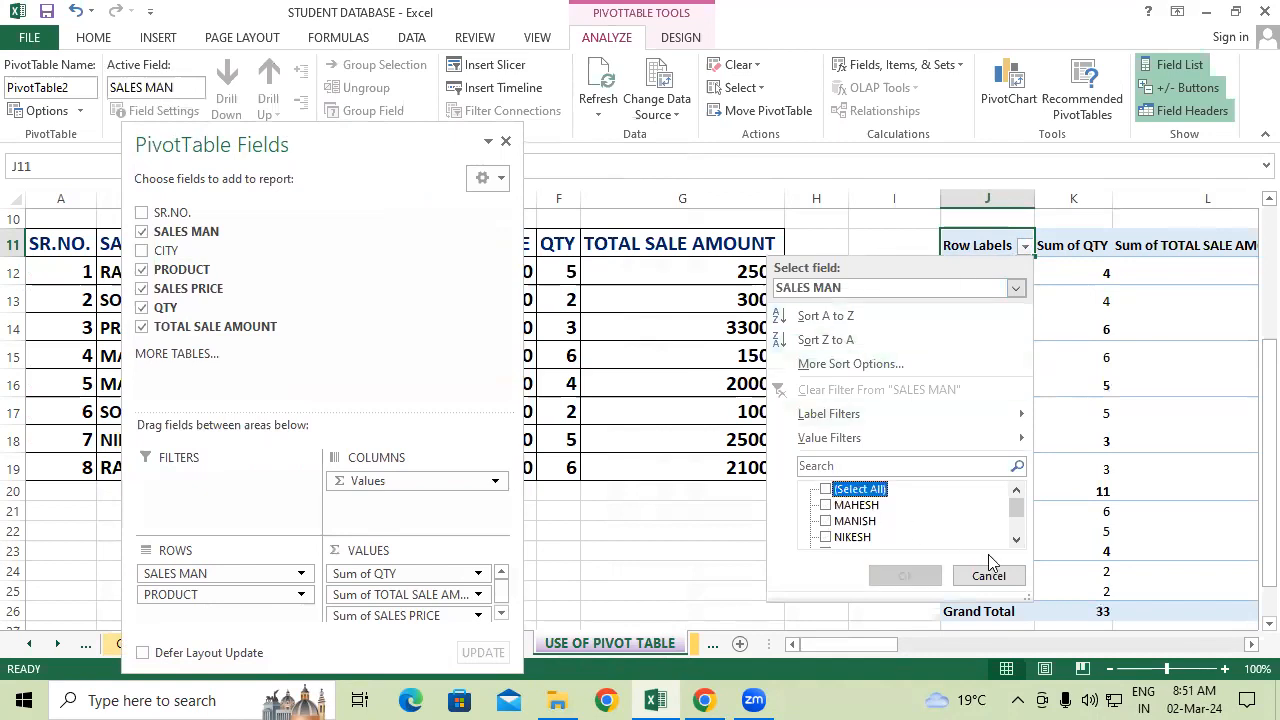
{"action": "left_click", "coordinate": [1014, 541]}
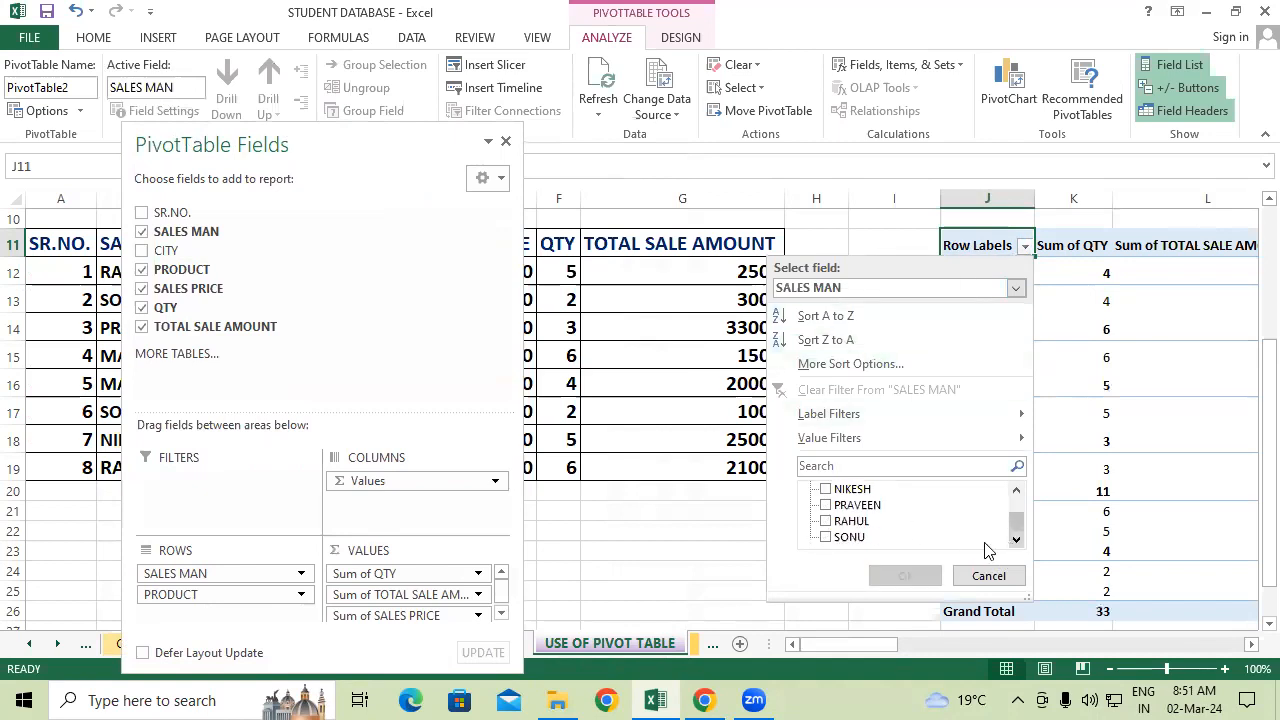
{"action": "left_click", "coordinate": [826, 521]}
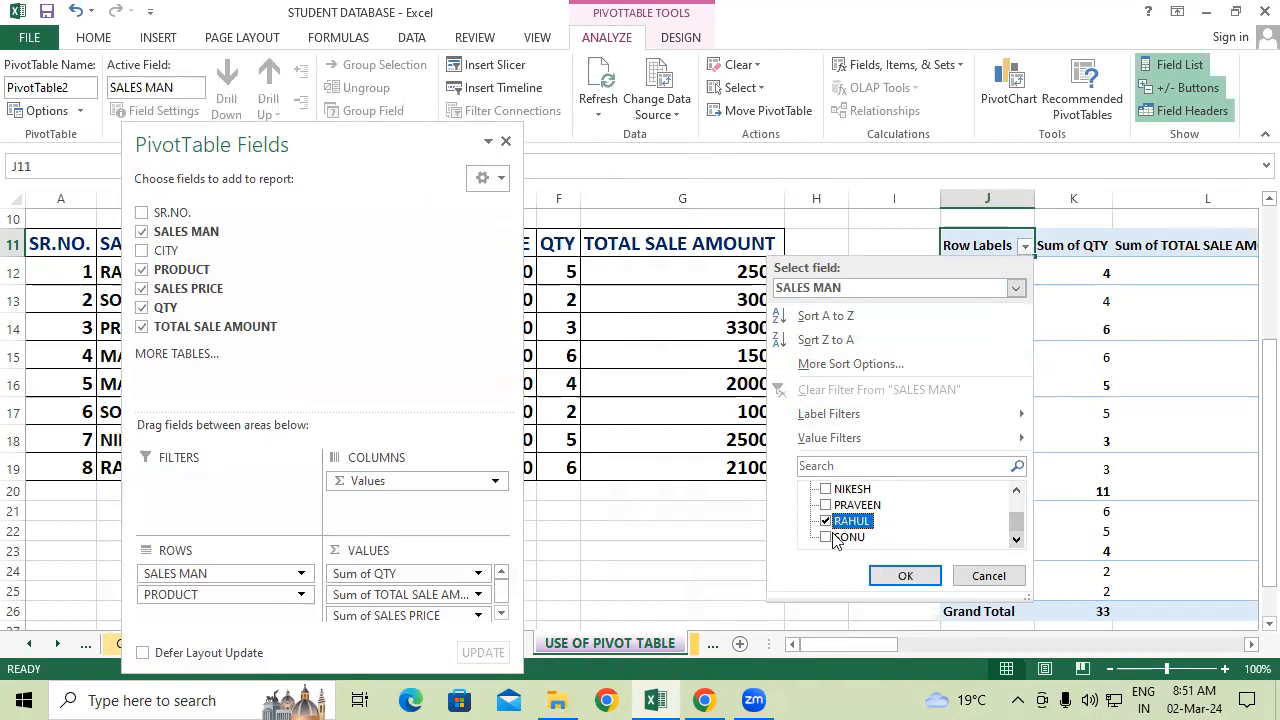
{"action": "left_click", "coordinate": [905, 575]}
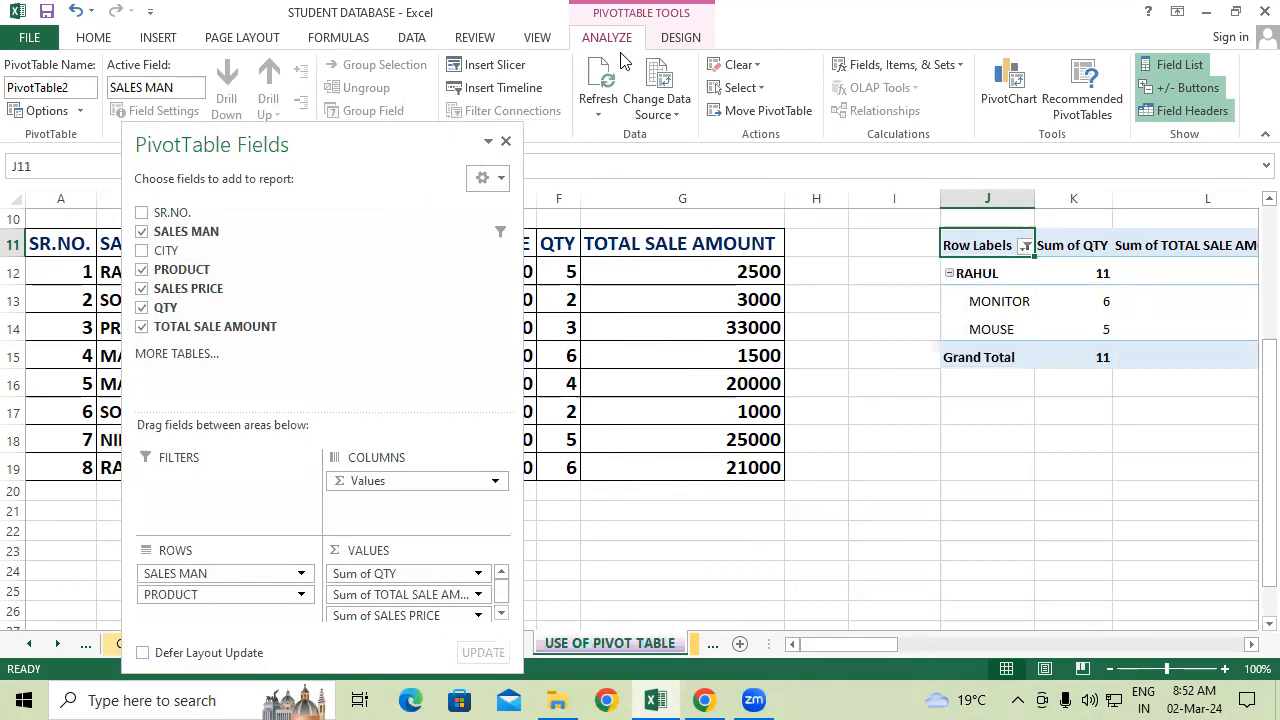
{"action": "left_click", "coordinate": [1088, 33]}
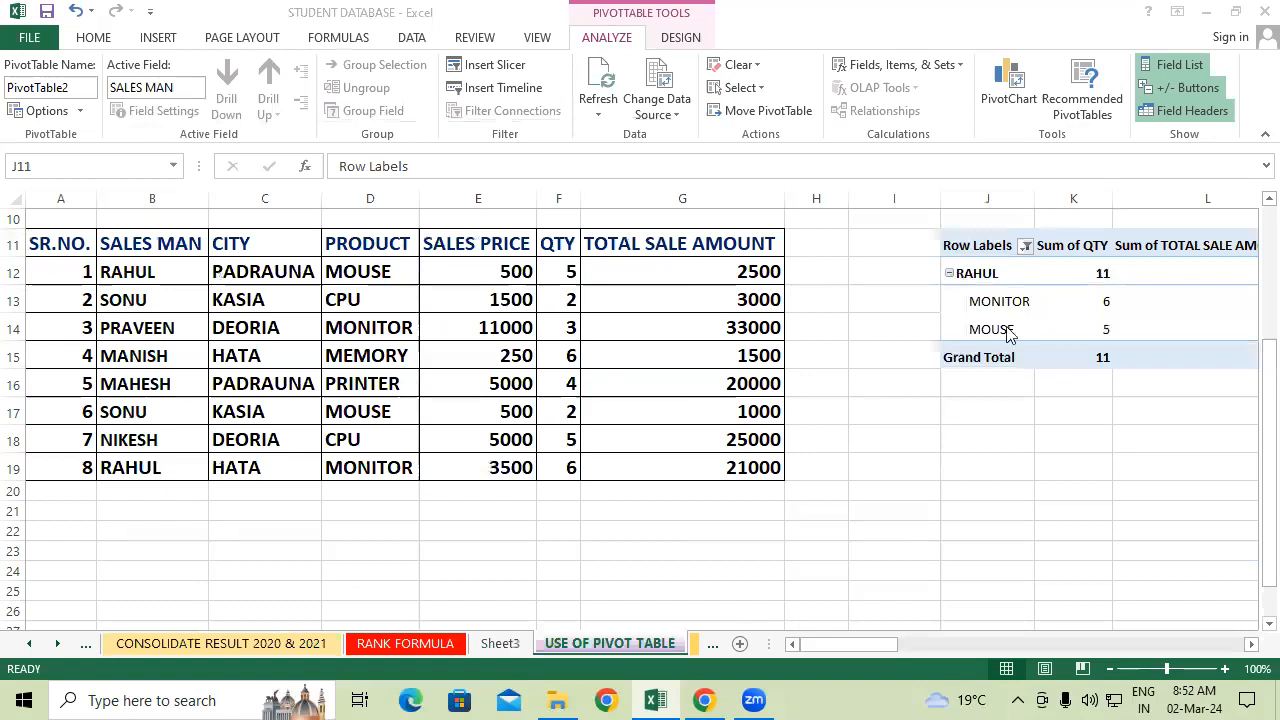